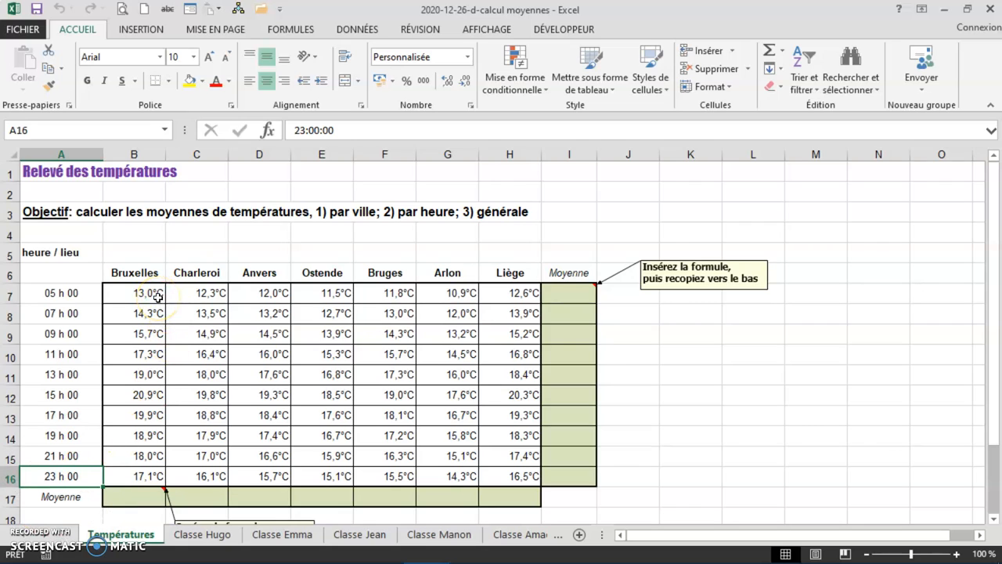
- Calculate the average temperatures per hour and per city by applying Moyenne to the range B7:I17
drag(145, 292, 555, 491)
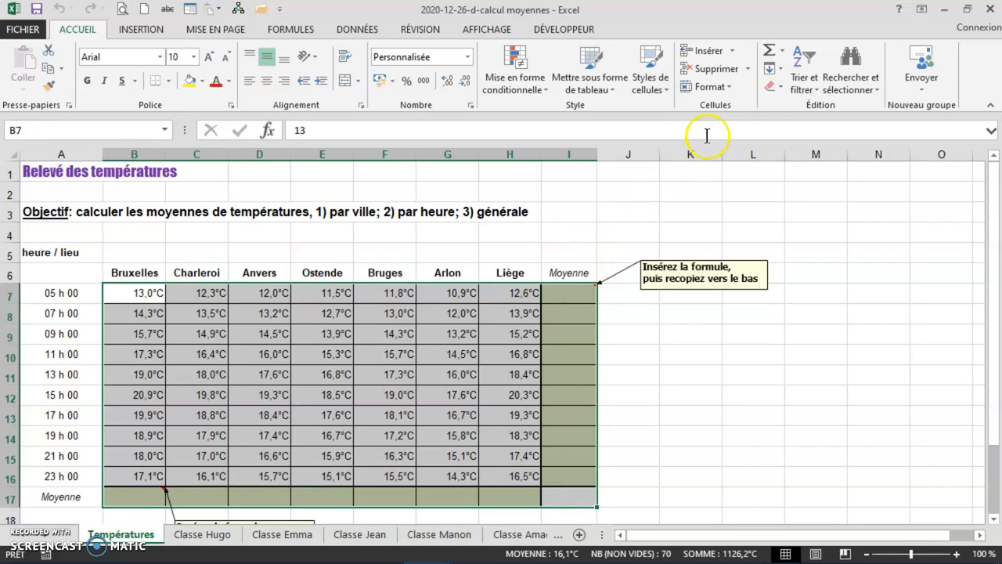
click(783, 52)
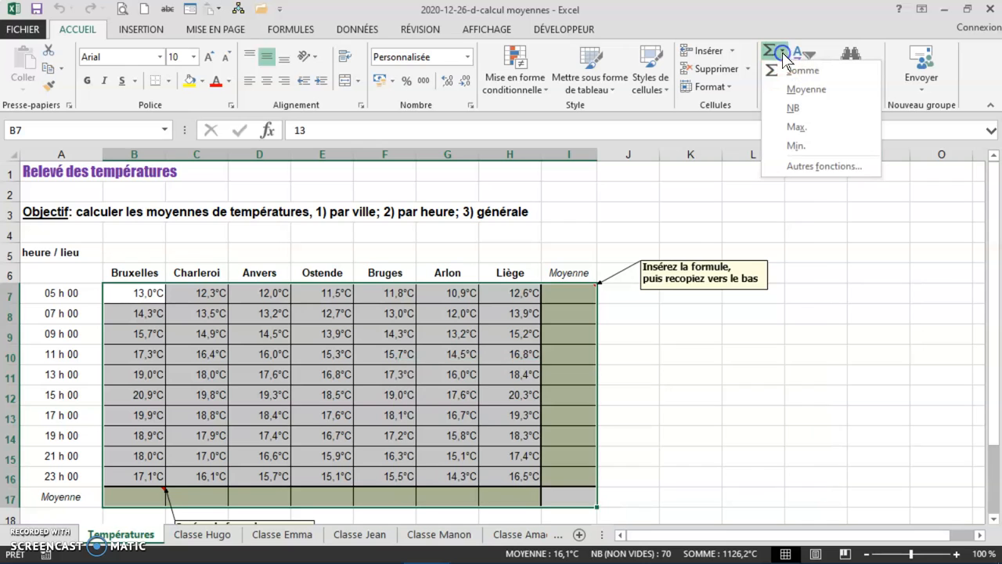
click(806, 92)
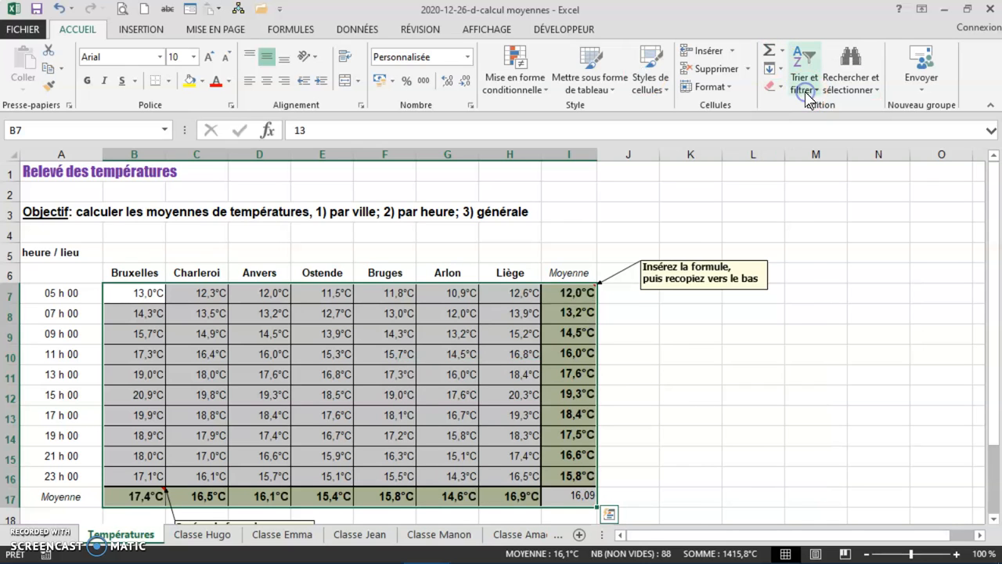
- Insert a MOYENNE formula over B7:H16 in the yellow MOYENNE GENERALE cell B20
scroll(782, 291, down, 1)
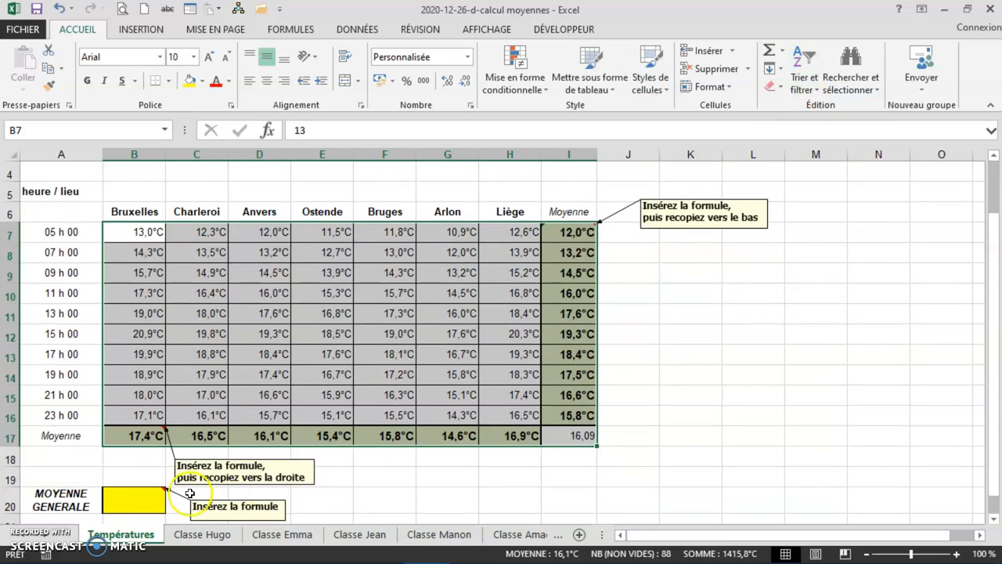
click(121, 494)
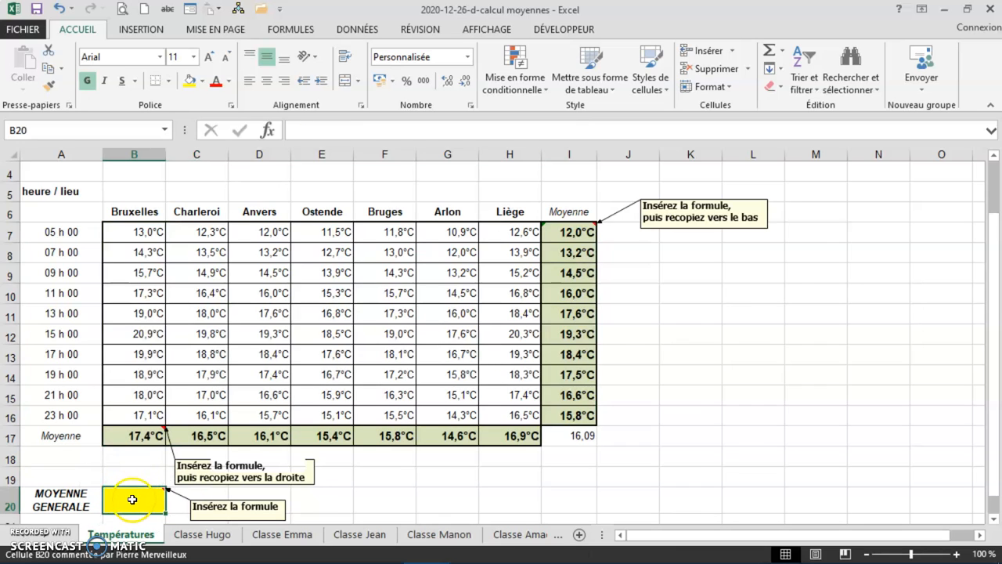
click(784, 51)
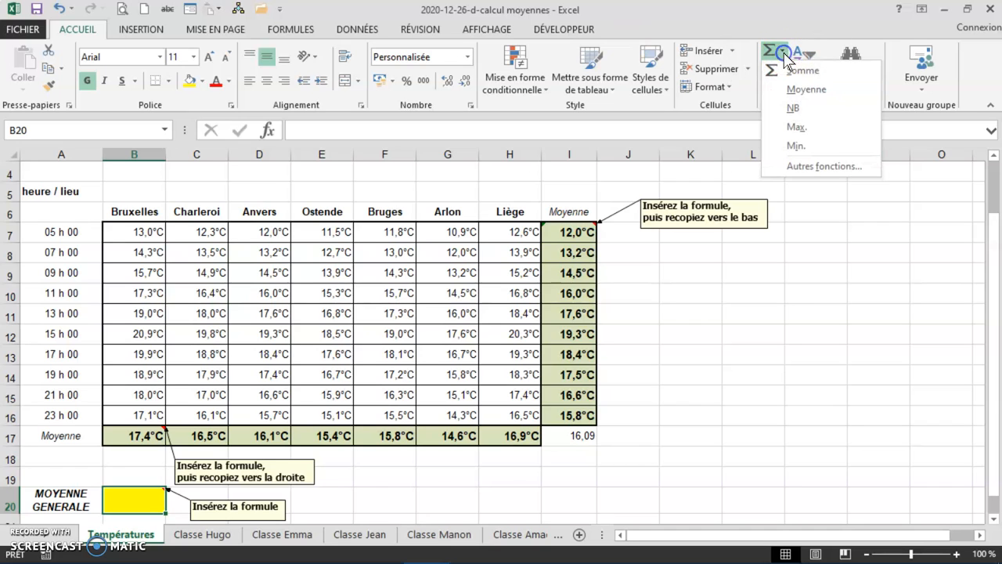
click(795, 90)
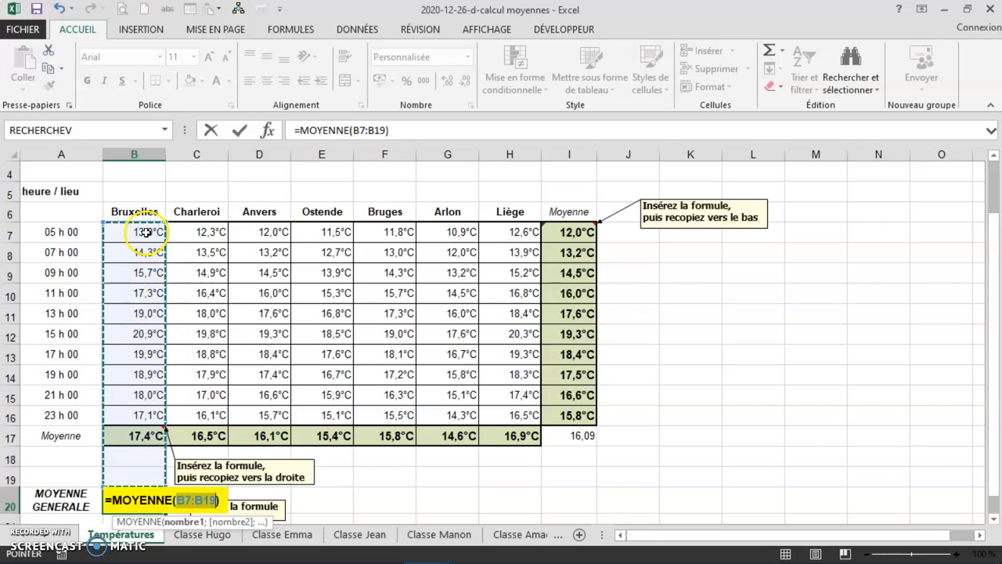
click(147, 233)
drag(159, 239, 496, 409)
key(Return)
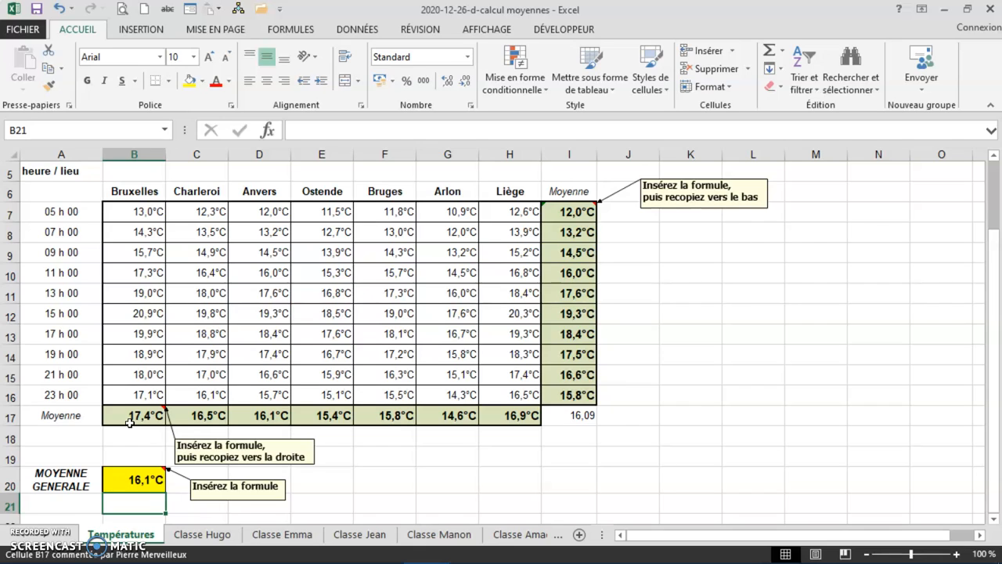
- On the Classe Hugo sheet, calculate the averages per pupil and per subject by applying Moyenne to B6:F19
click(209, 536)
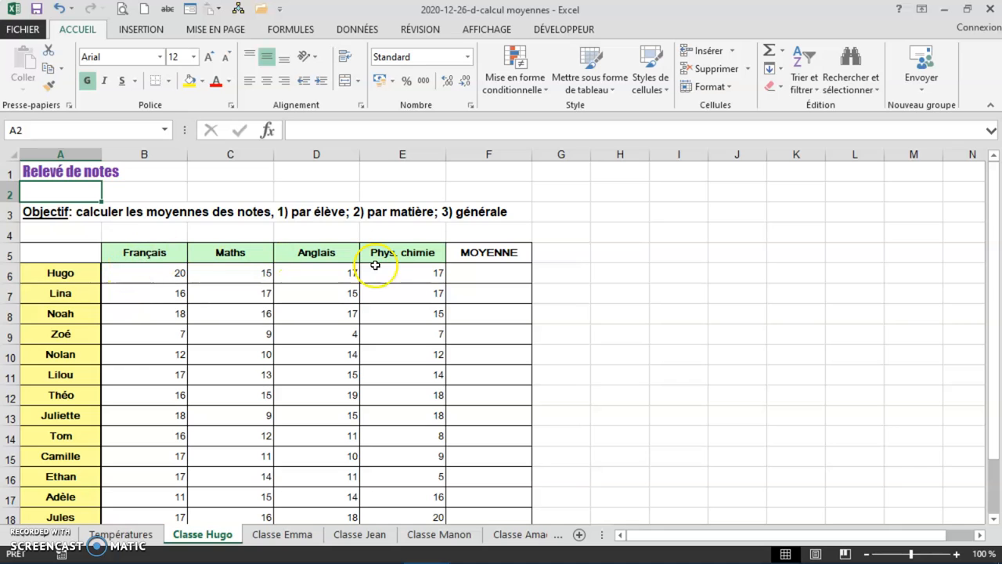
scroll(171, 328, down, 2)
scroll(171, 328, up, 1)
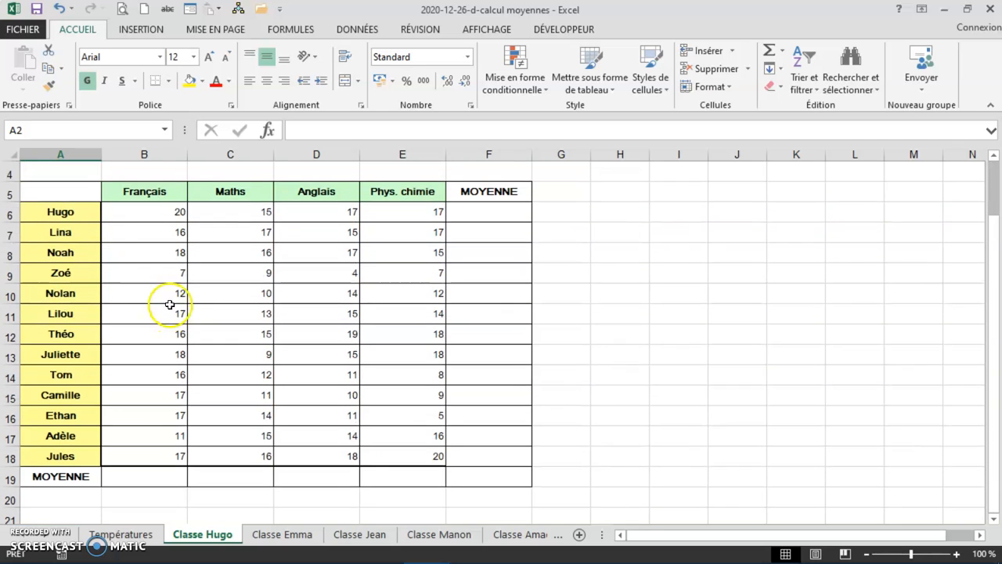
drag(146, 210, 470, 472)
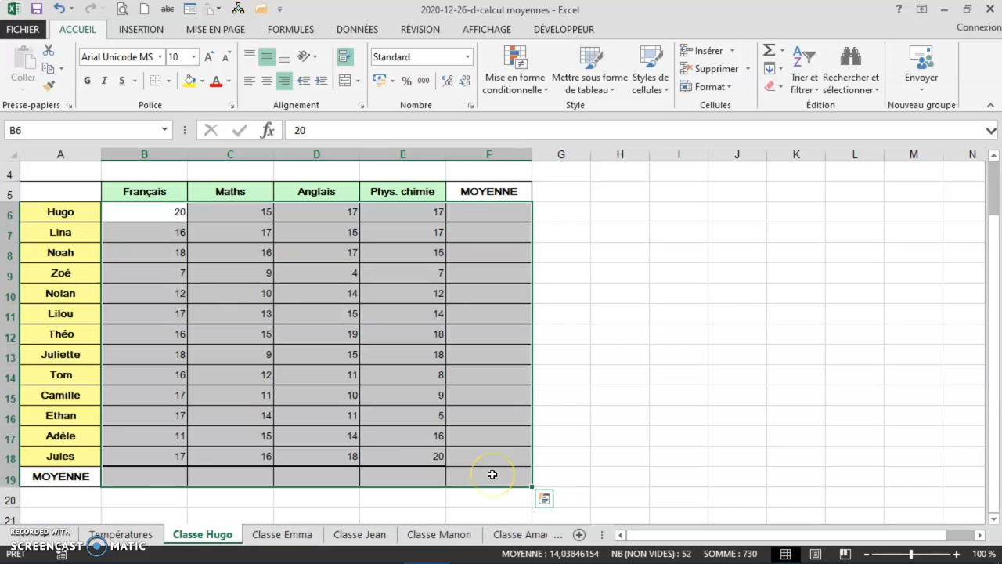
click(289, 476)
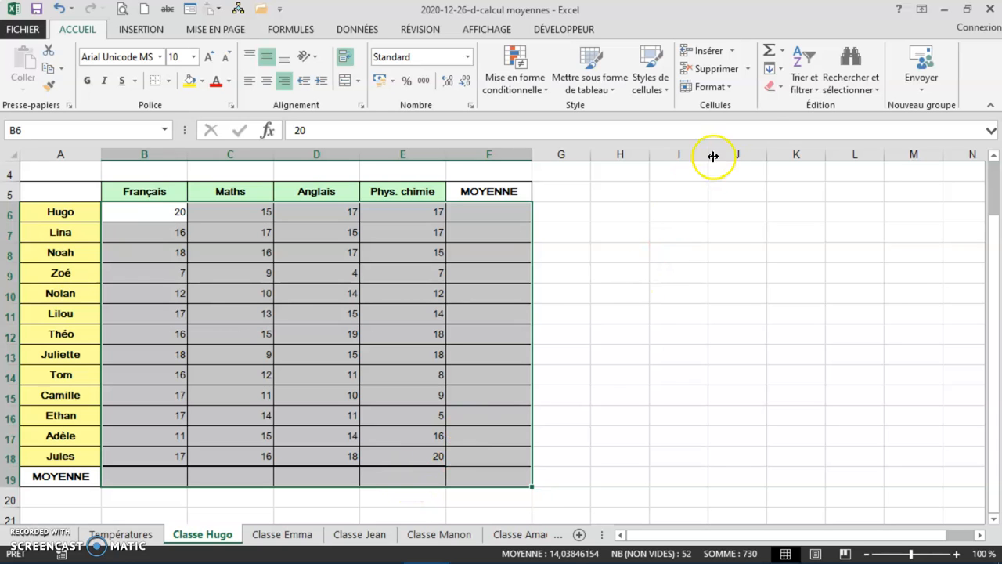
click(783, 52)
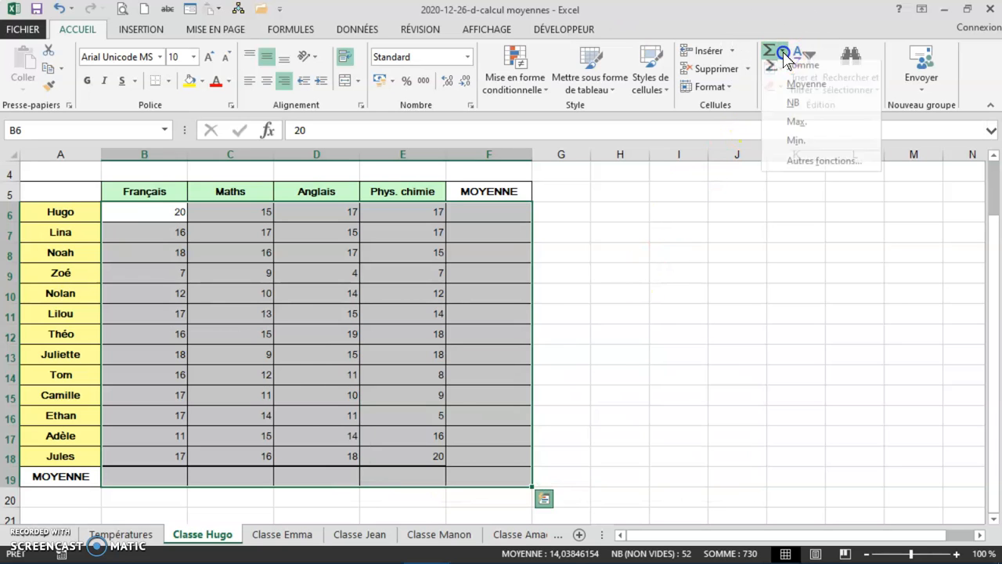
click(793, 91)
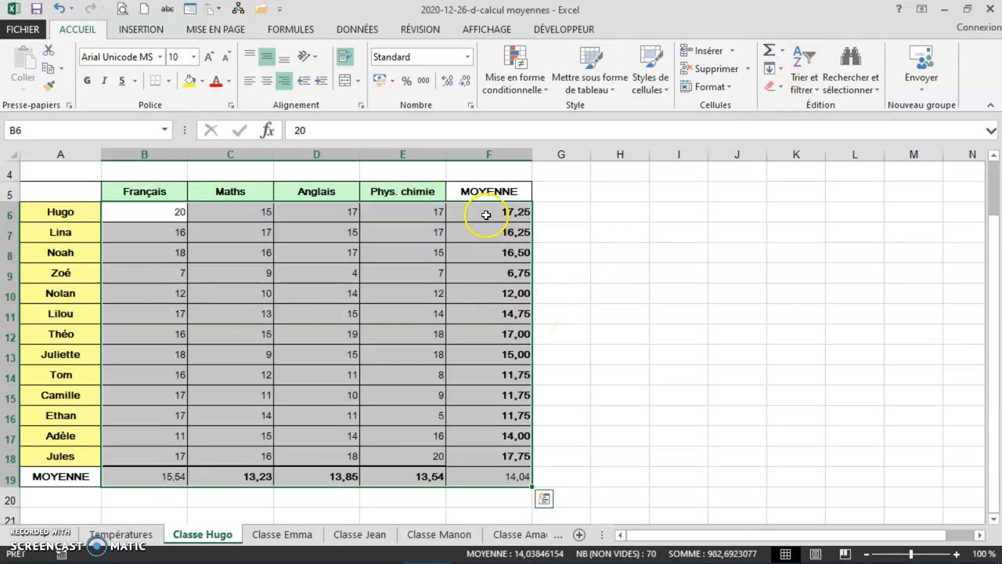
- Format the averages in F6:F19 and B19:E19 with one decimal place
drag(494, 211, 493, 474)
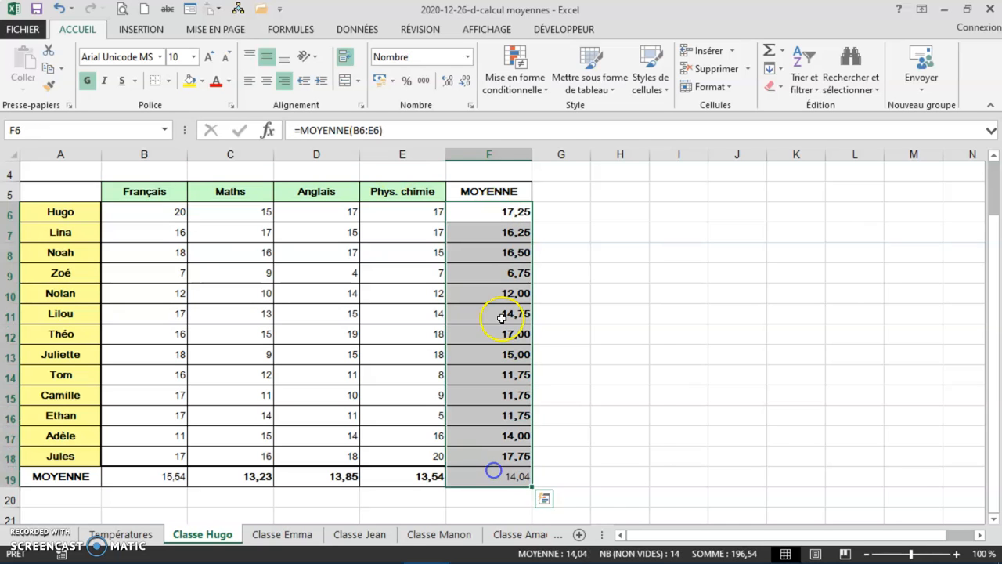
click(467, 80)
drag(171, 470, 402, 481)
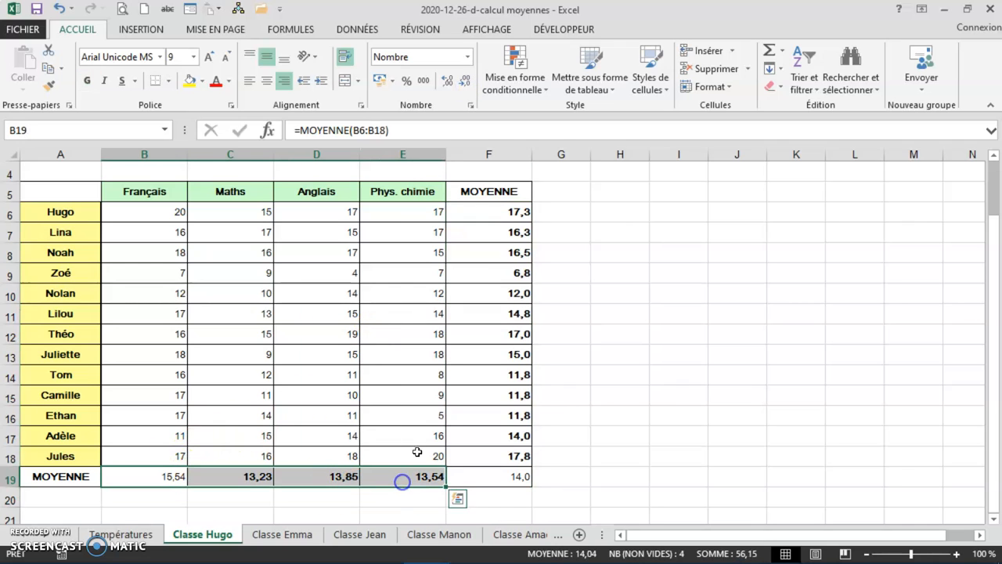
click(469, 81)
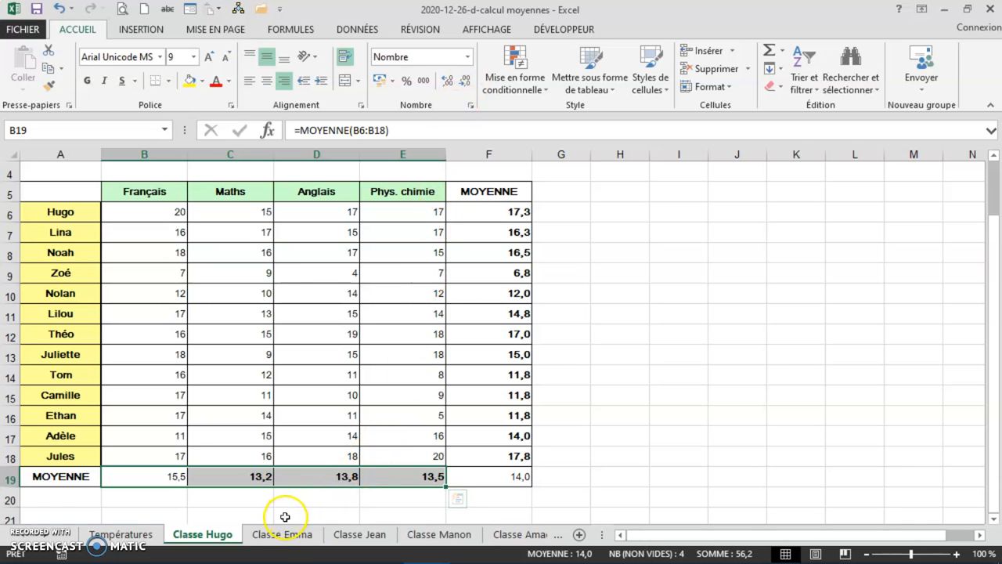
key(ctrl+q)
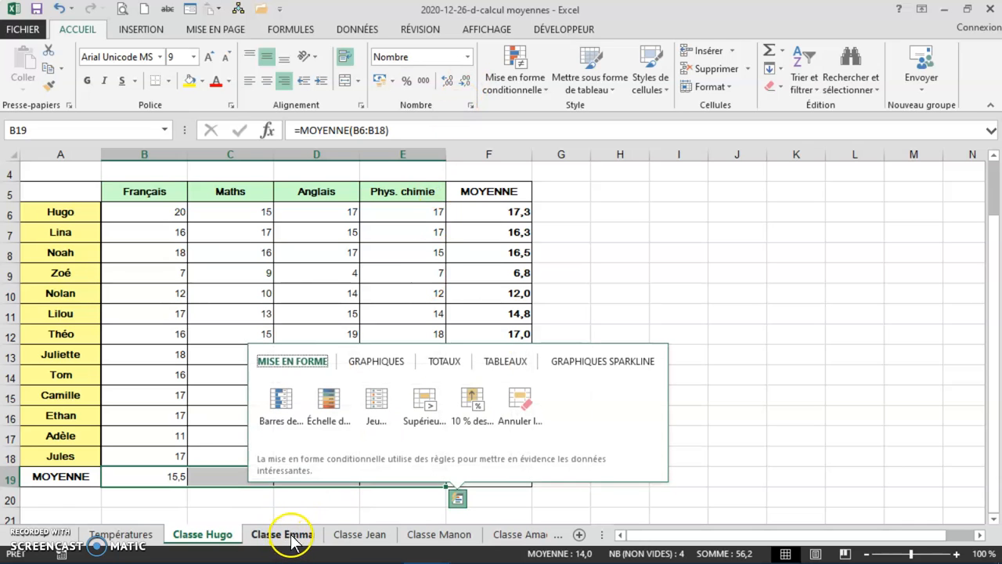
- On the Classe Emma sheet, calculate the averages per pupil and per subject by applying Moyenne to B6:O38
click(285, 534)
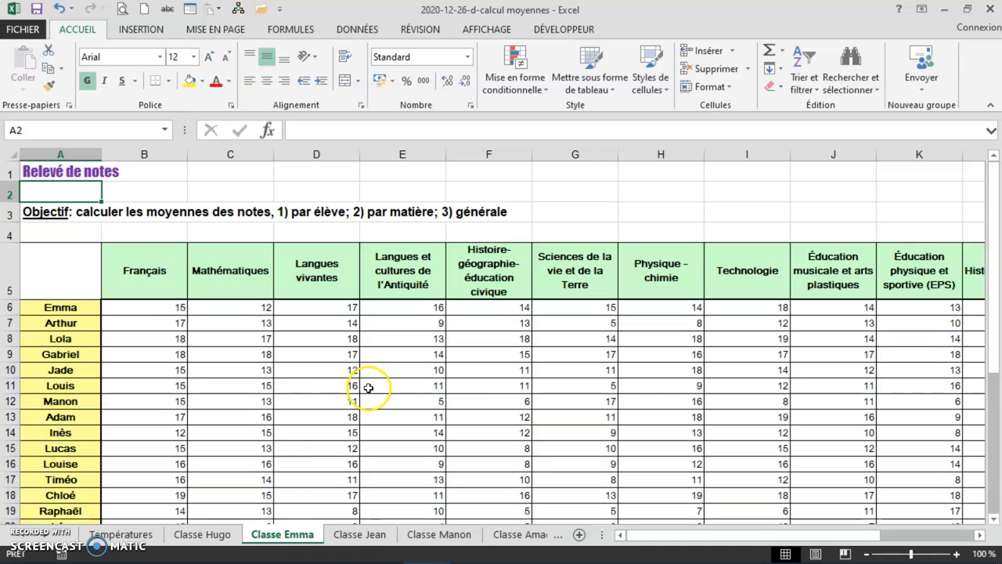
scroll(357, 383, down, 7)
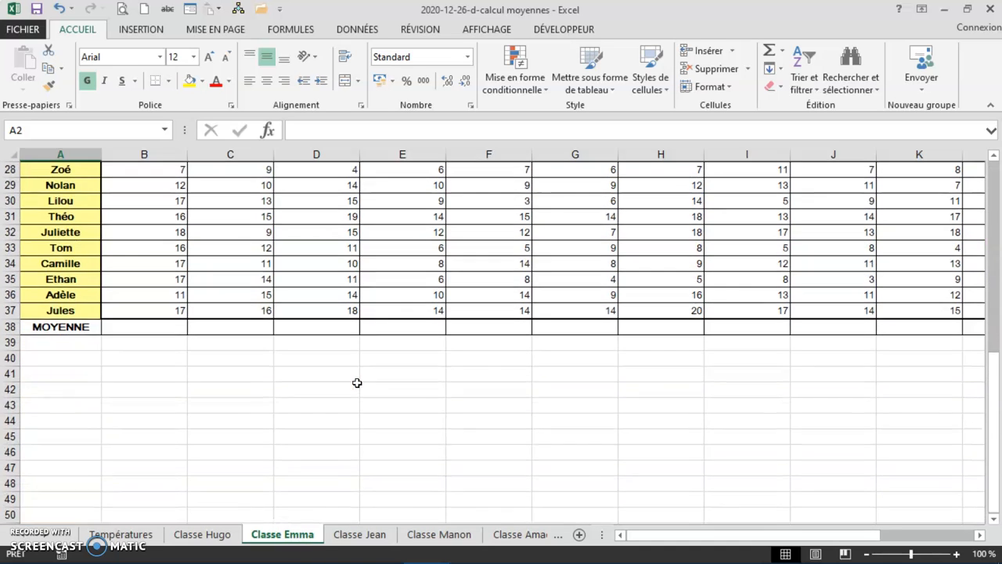
scroll(357, 382, up, 6)
scroll(356, 383, up, 3)
drag(160, 310, 868, 462)
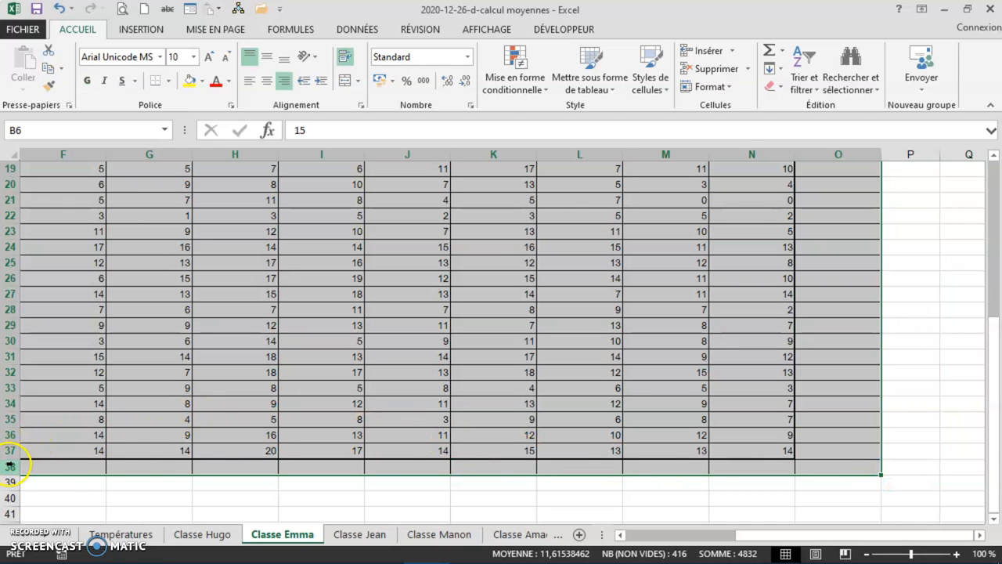
scroll(923, 467, up, 6)
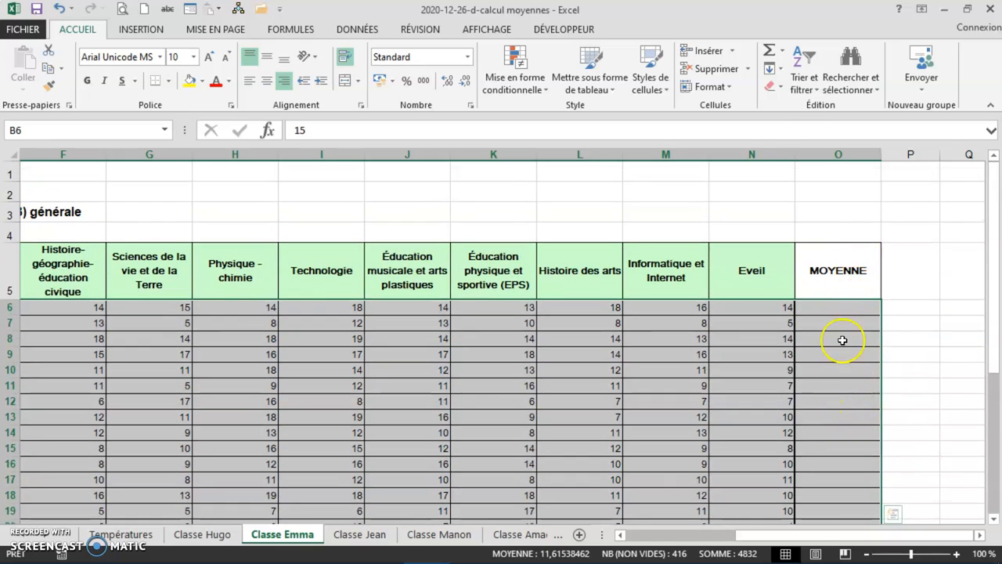
key(ctrl+q)
click(781, 51)
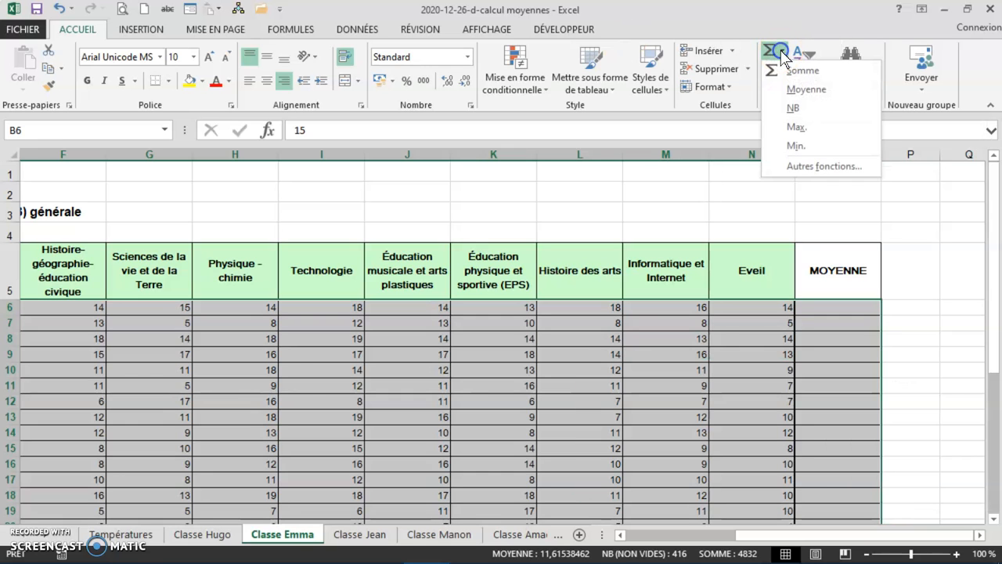
click(795, 90)
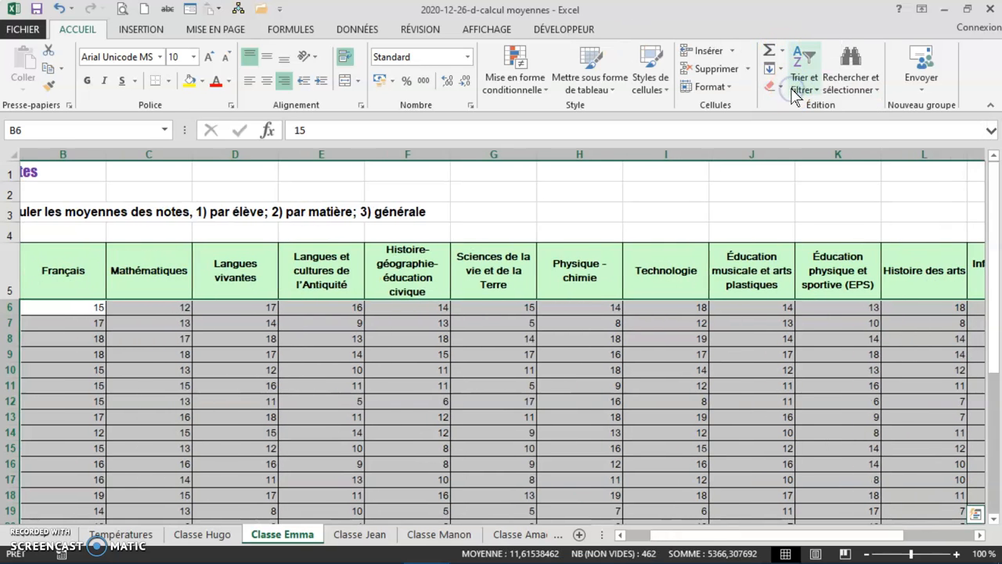
- Format the subject averages and the general average in B38:O38 with one decimal place
drag(810, 530, 897, 548)
scroll(891, 373, down, 5)
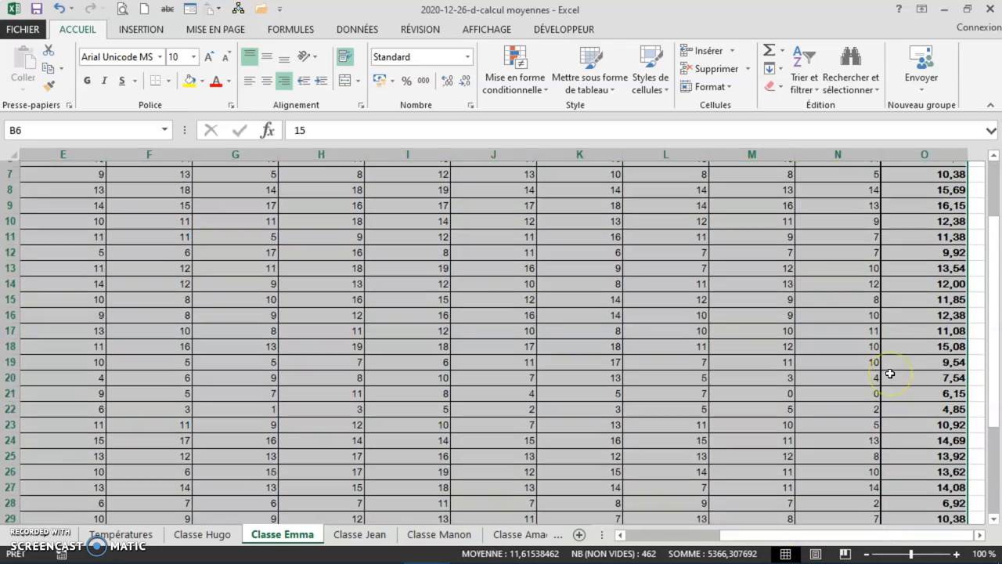
scroll(891, 374, down, 1)
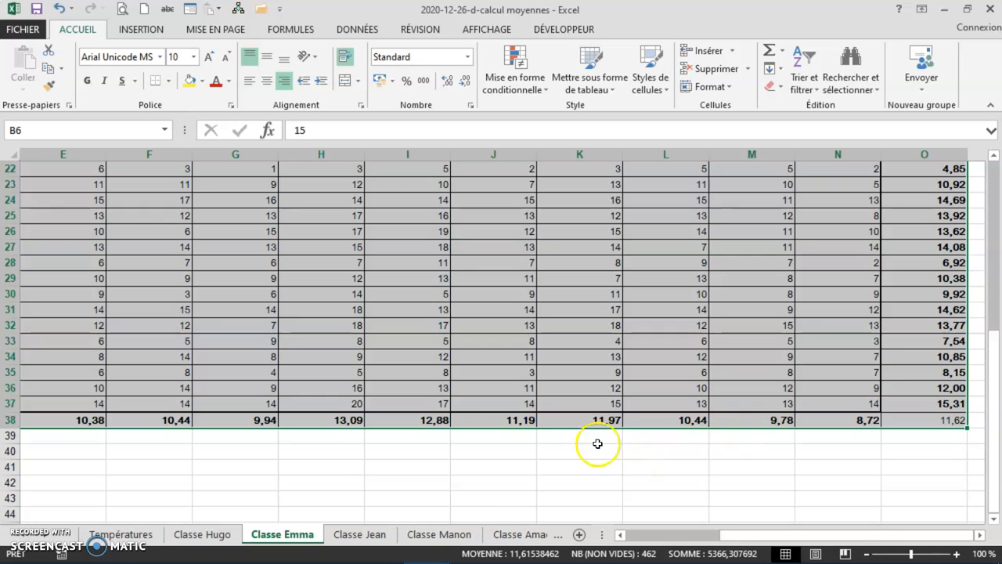
drag(856, 537, 694, 537)
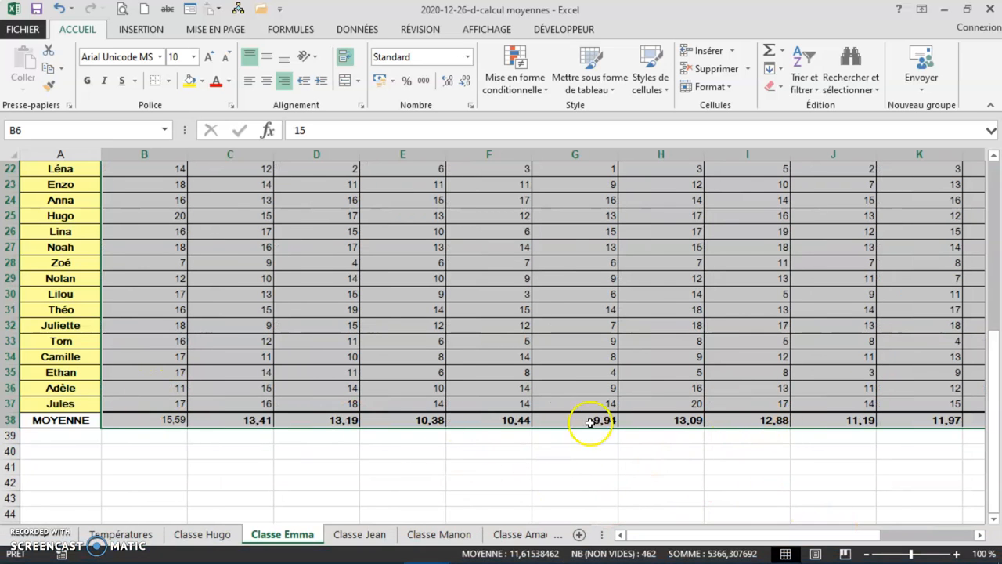
drag(146, 422, 861, 418)
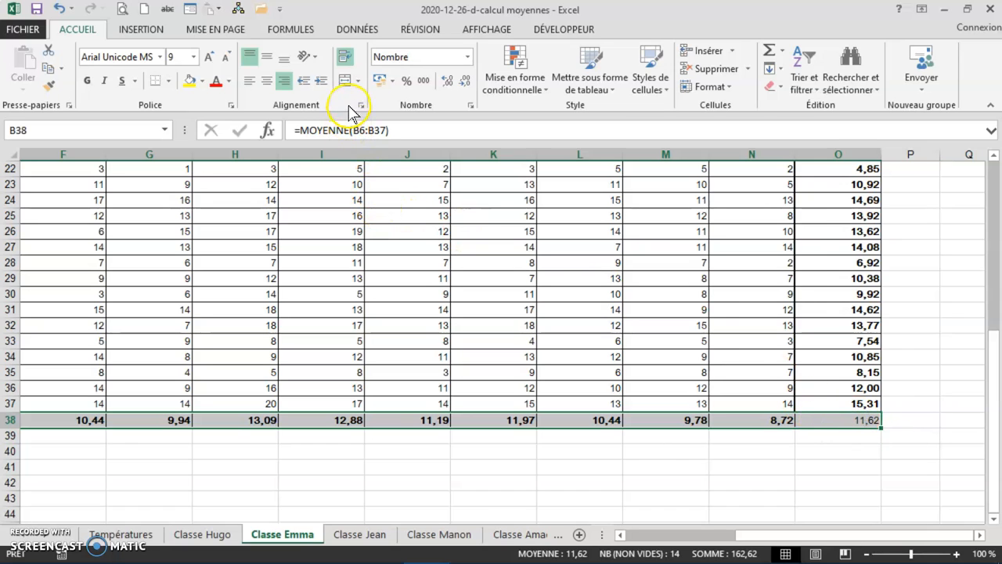
click(464, 82)
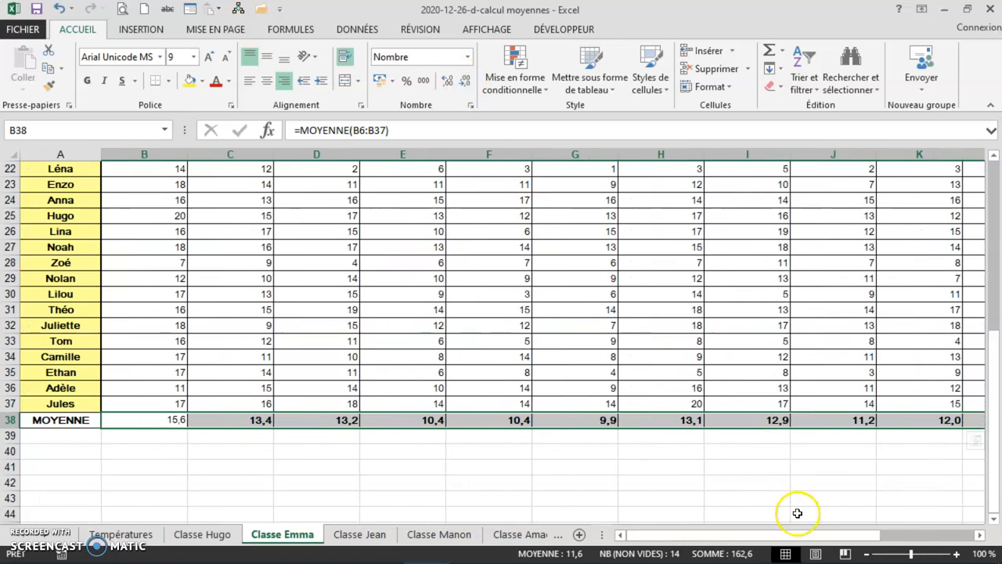
- Format the pupil averages in O6:O37 with one decimal place
drag(815, 537, 938, 542)
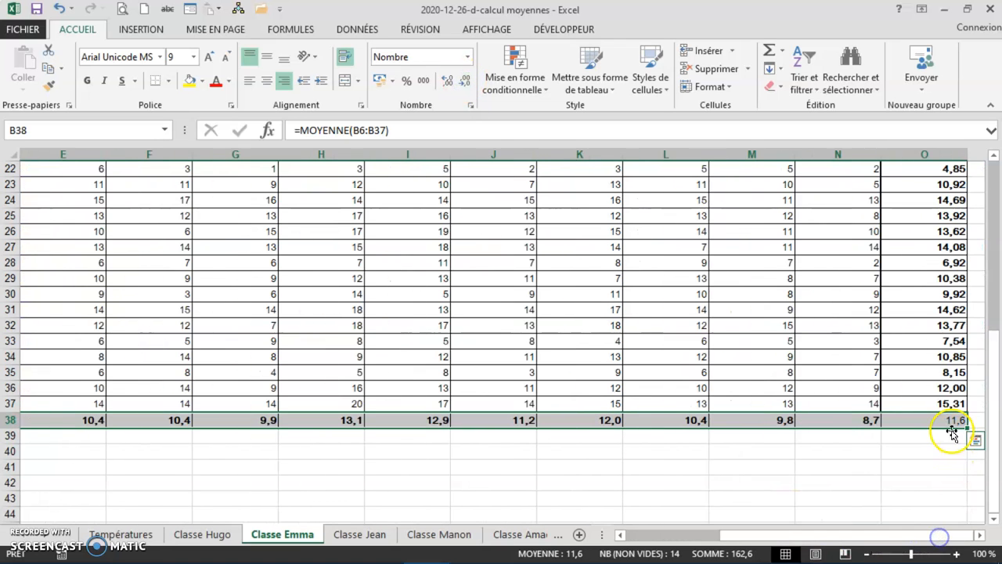
drag(945, 403, 951, 241)
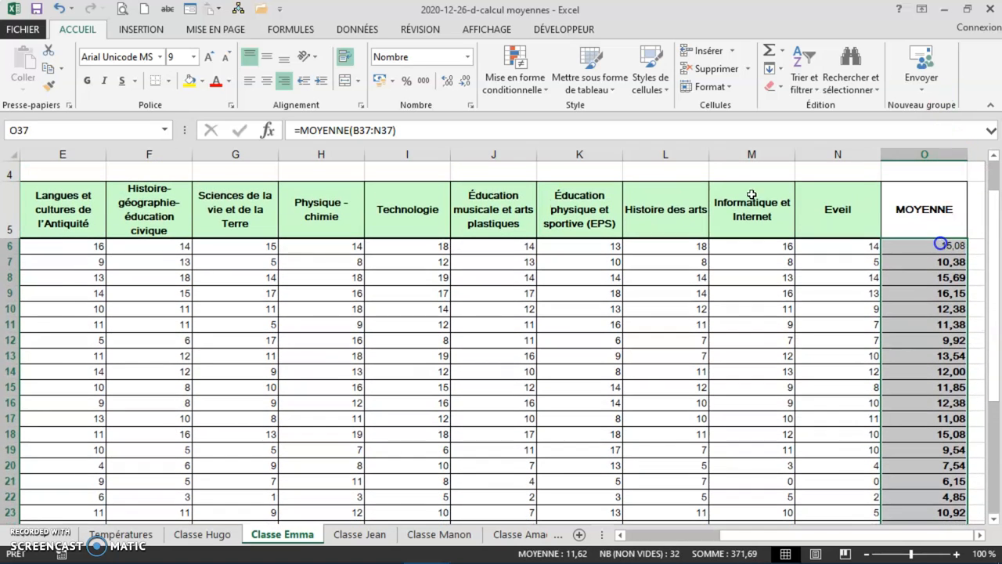
click(468, 83)
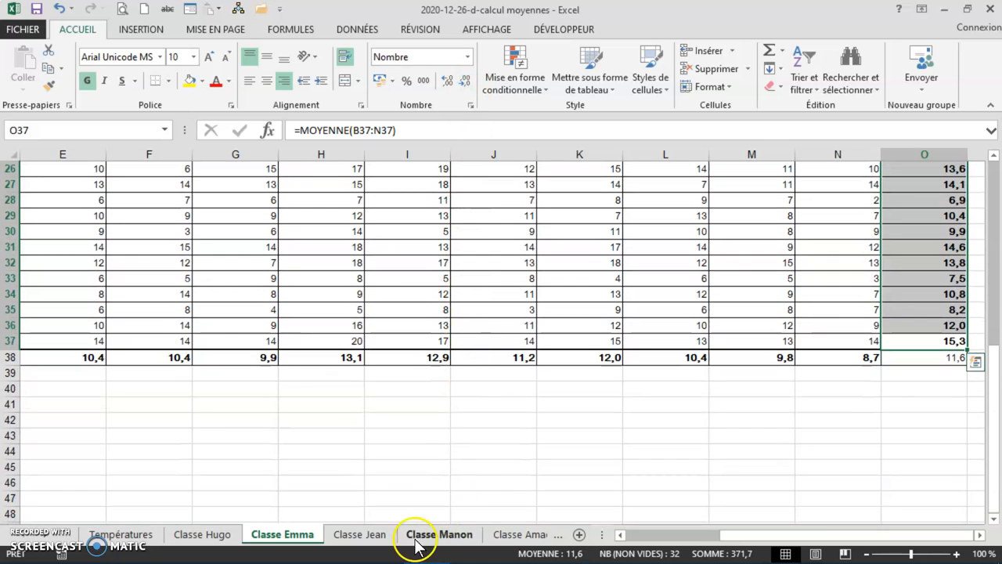
key(ctrl)
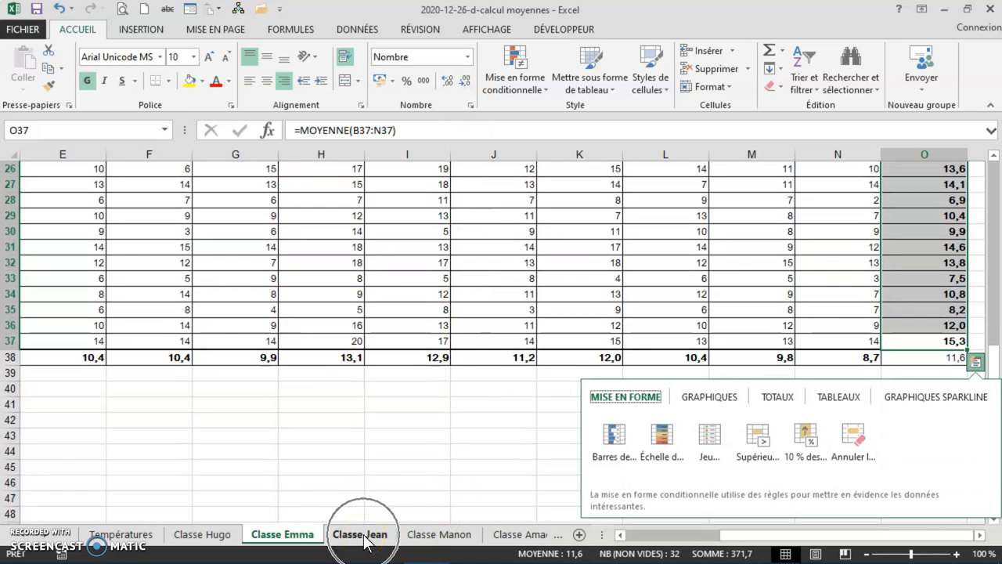
- On the Classe Jean sheet, calculate the averages per pupil and per subject by applying Moyenne to B6:K41
click(362, 535)
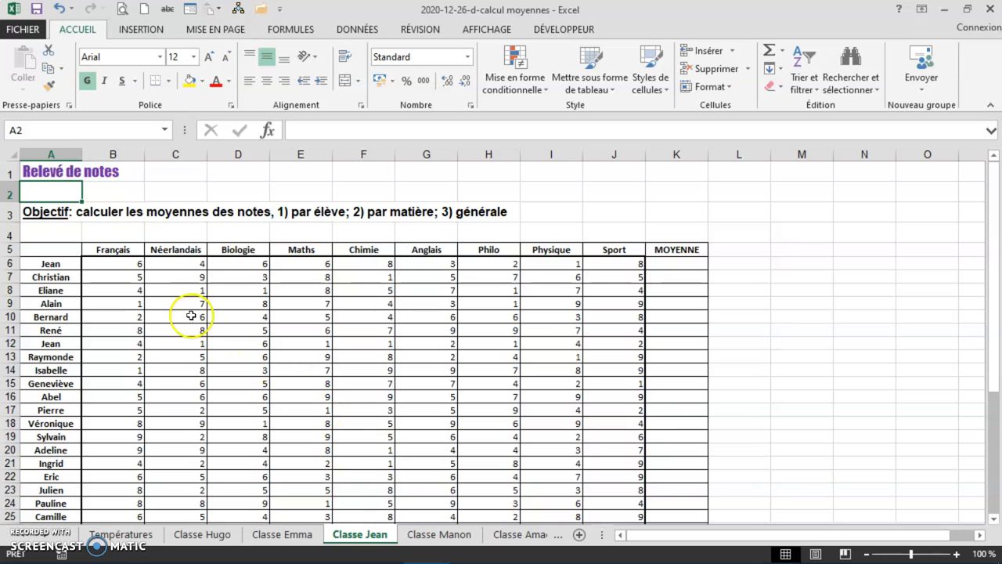
drag(121, 263, 665, 492)
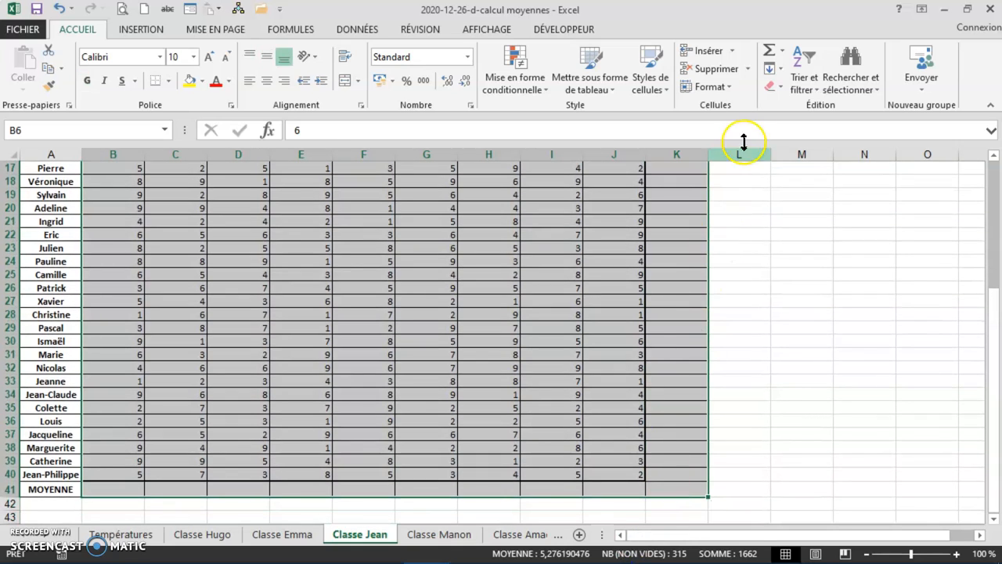
click(782, 50)
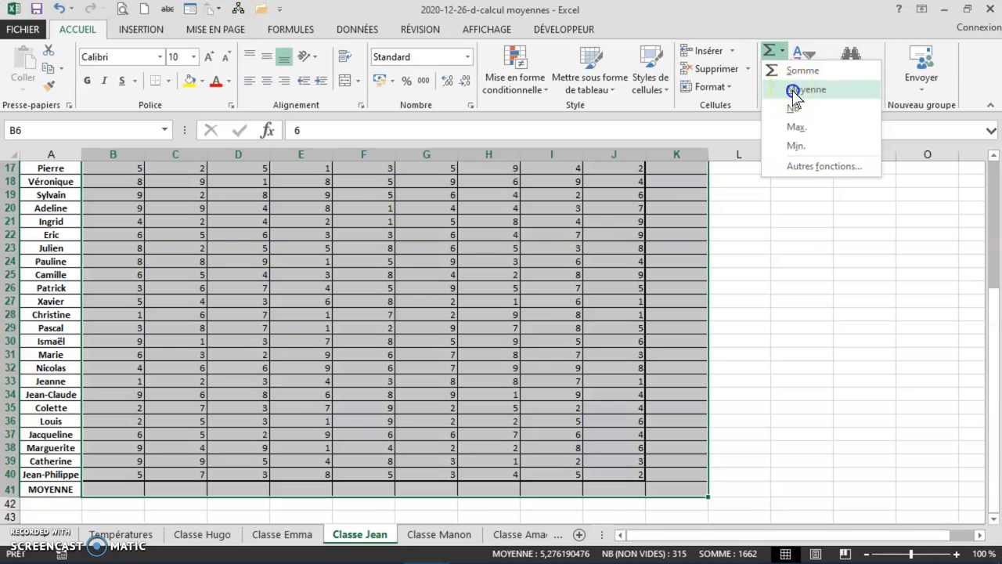
click(794, 88)
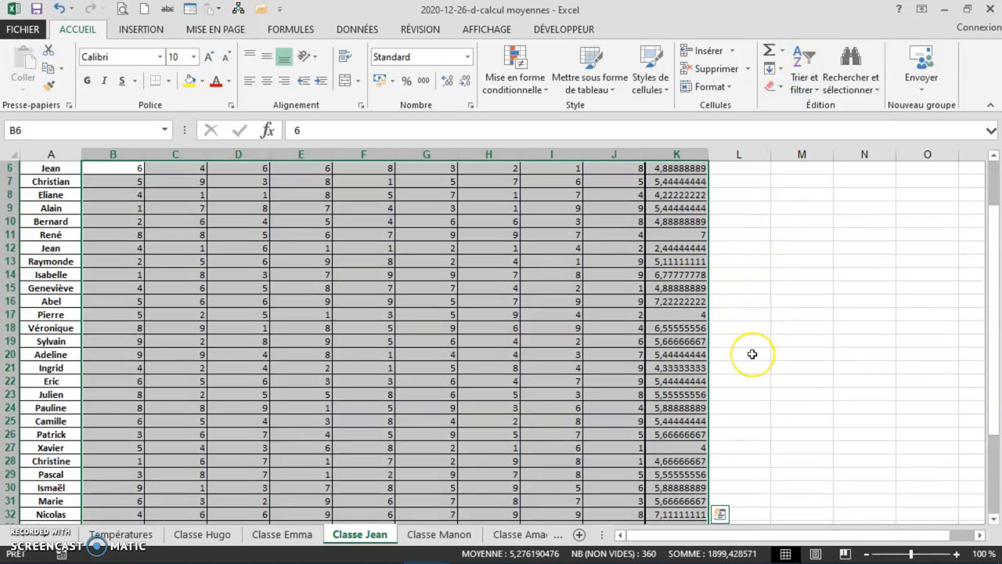
scroll(752, 354, up, 2)
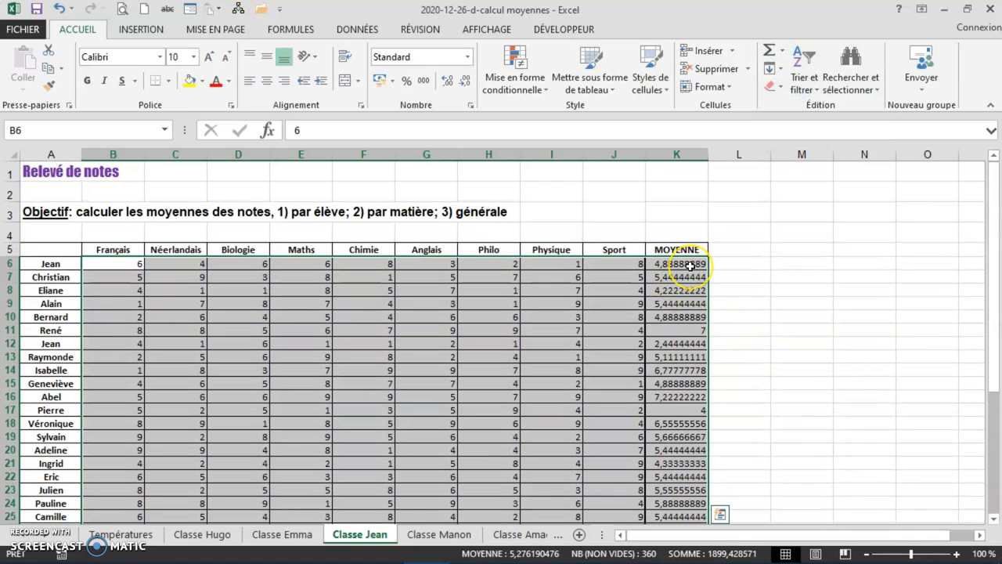
- Format the pupil averages and the general average in K6:K41 with one decimal place
key(ctrl+q)
drag(684, 266, 694, 489)
scroll(625, 242, up, 5)
click(466, 82)
click(465, 82)
click(465, 82)
click(465, 83)
click(466, 83)
click(466, 83)
click(466, 83)
scroll(447, 316, down, 3)
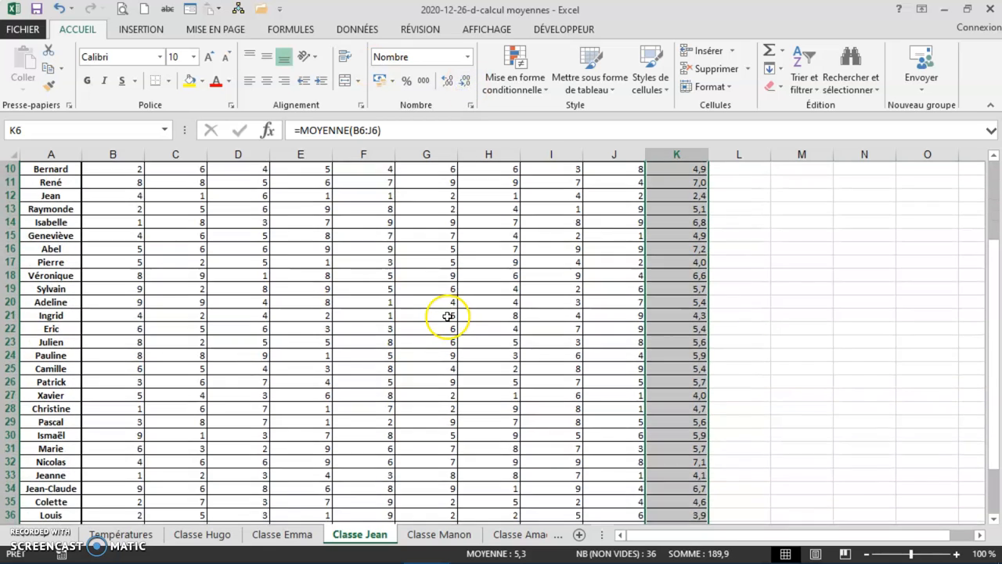
- Format the subject averages in B41:J41 with one decimal place
scroll(447, 316, down, 3)
drag(130, 461, 602, 464)
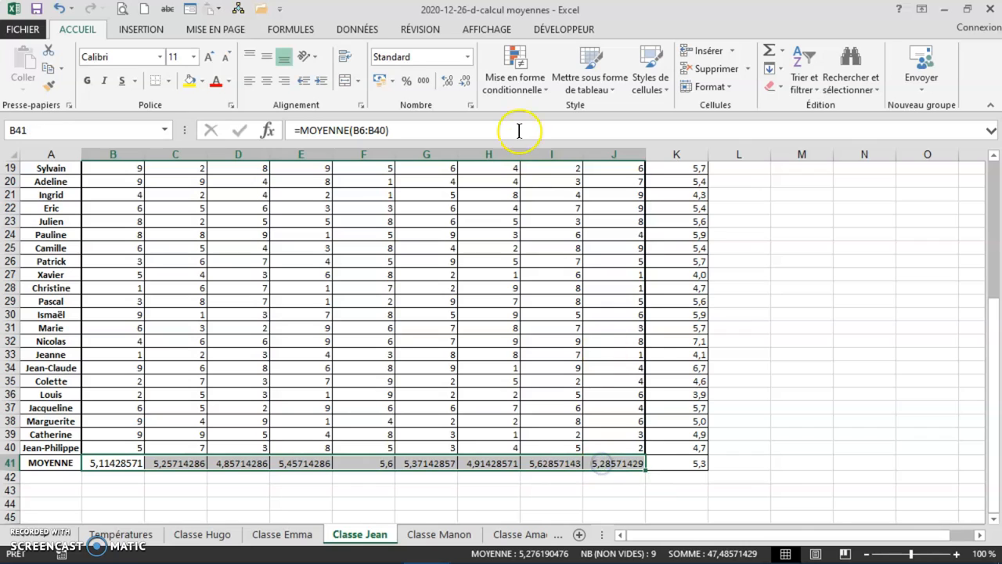
click(468, 83)
click(469, 82)
click(468, 82)
click(468, 83)
click(468, 83)
click(469, 82)
click(468, 83)
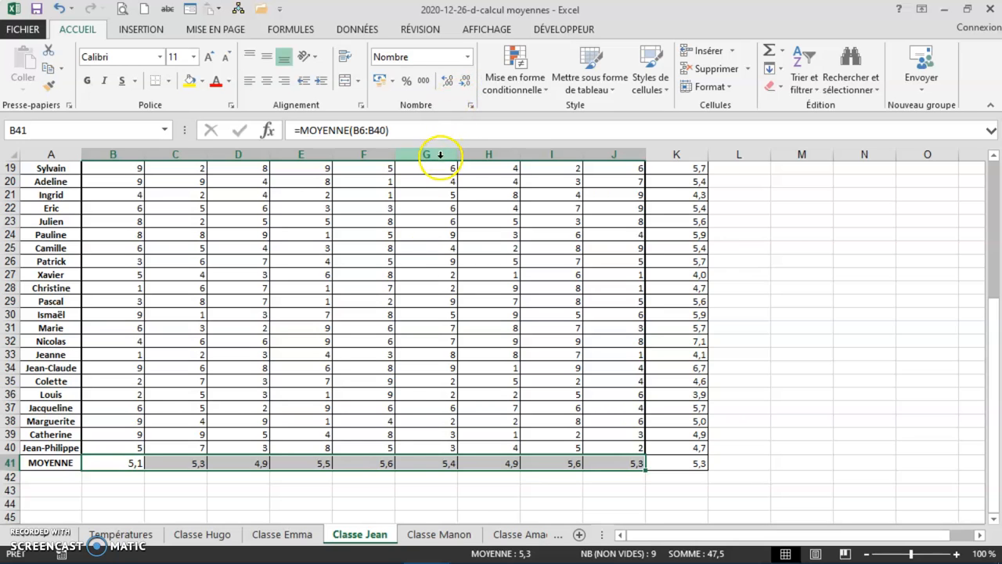
- On the Classe Manon sheet, calculate the averages per pupil and per subject by applying Moyenne to B6:K26
click(445, 535)
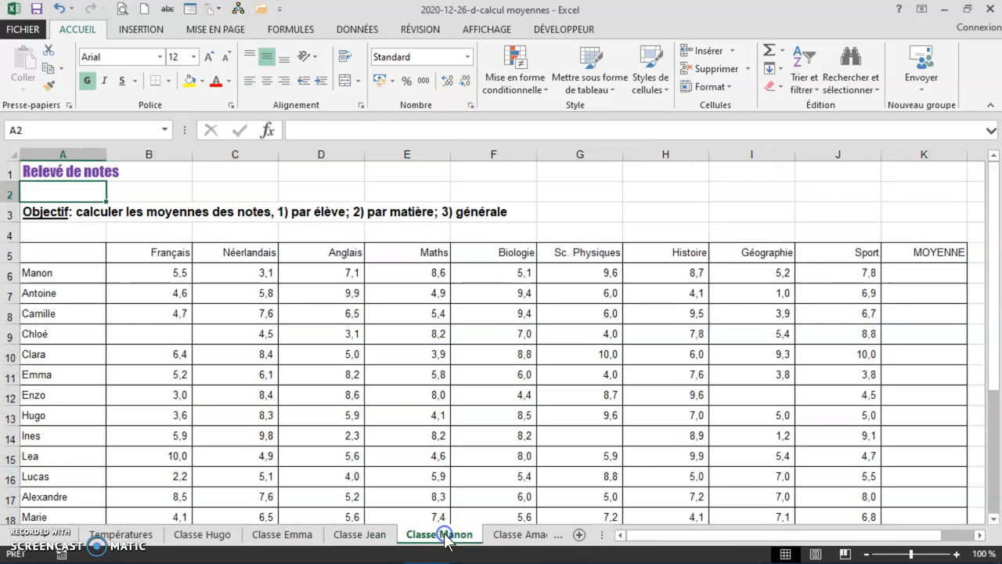
scroll(311, 363, down, 1)
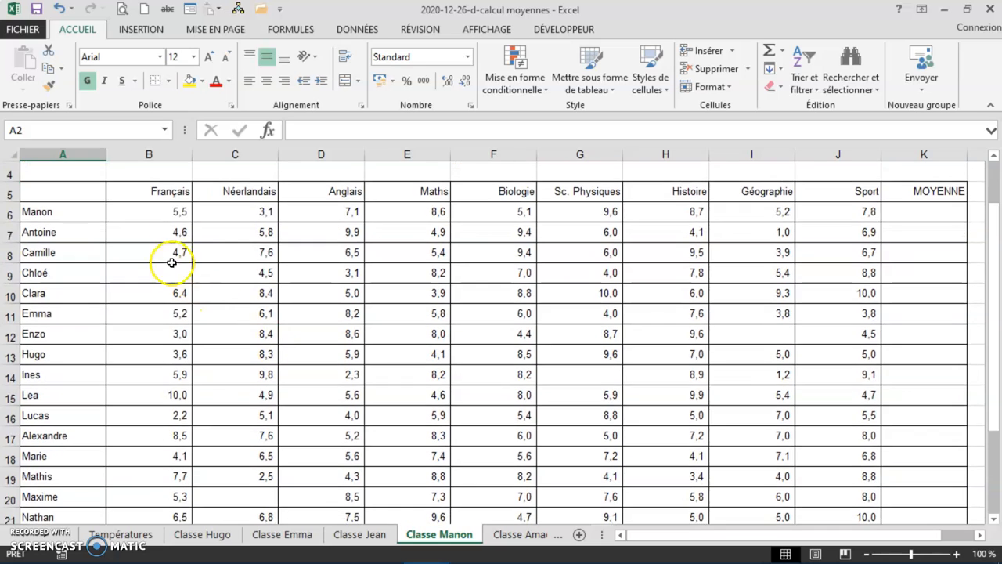
drag(163, 211, 913, 483)
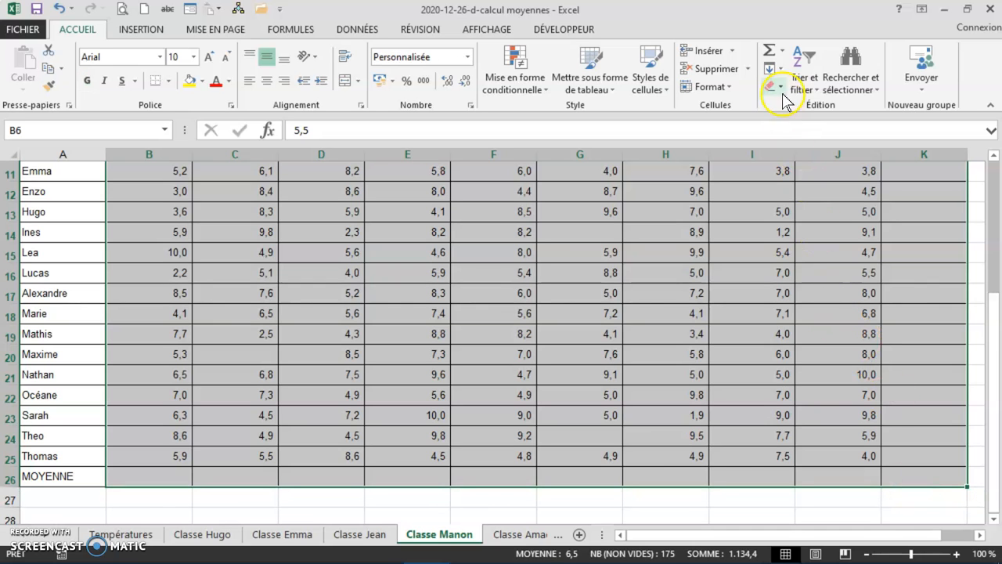
click(782, 51)
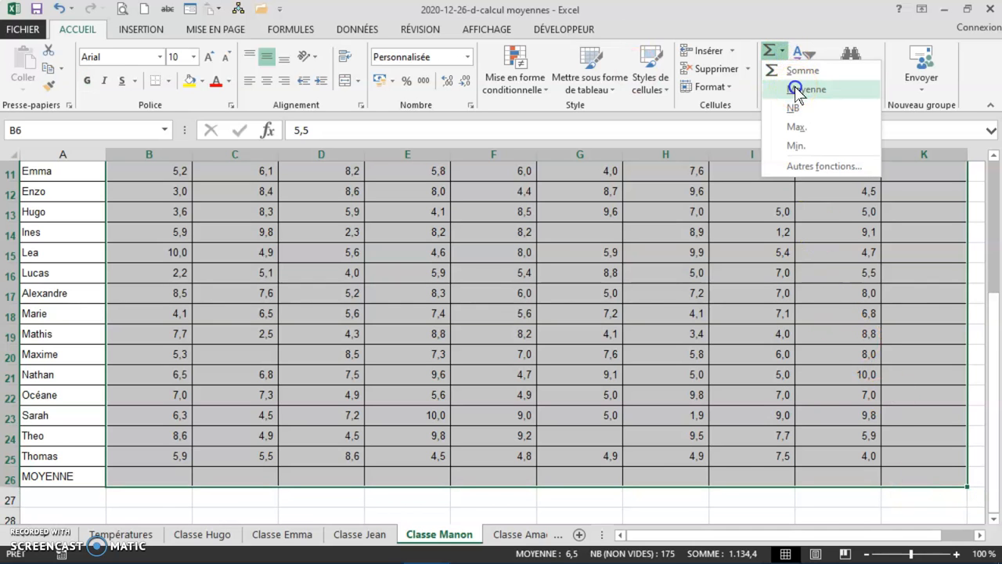
click(796, 90)
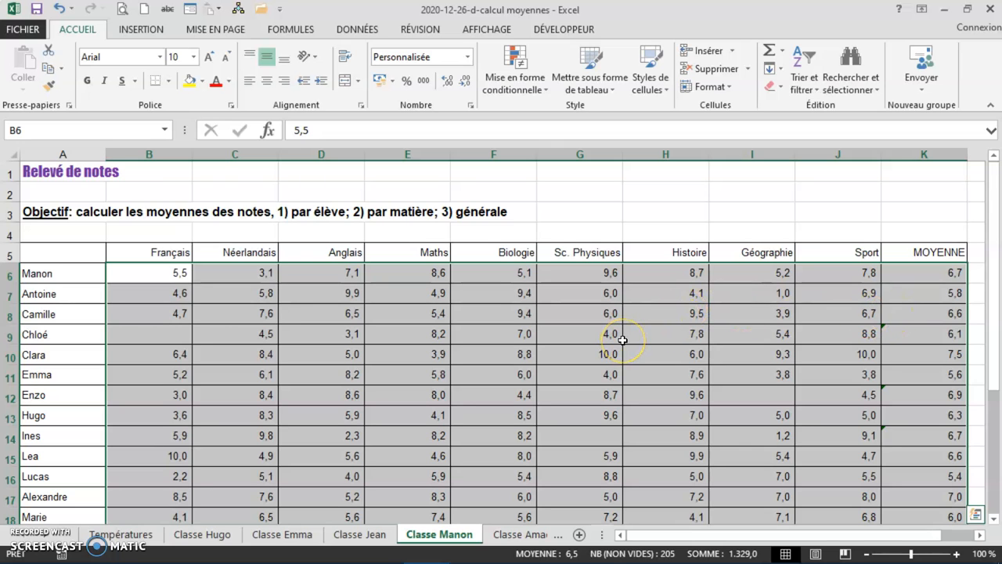
- Examine the averages in row 26 and column K, comparing the blank grade in G24 with the average formula in K24
scroll(622, 339, down, 3)
scroll(622, 339, down, 2)
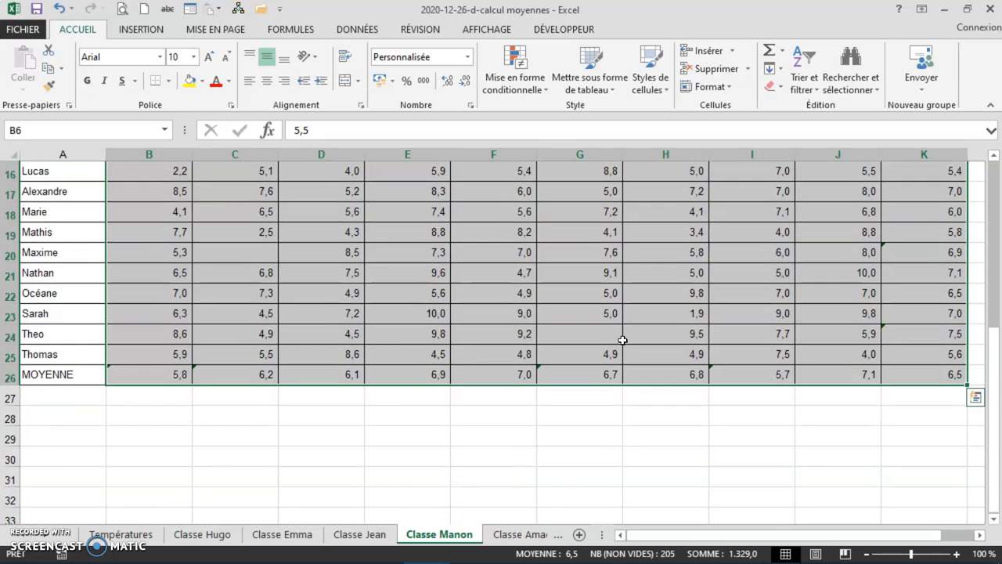
click(584, 342)
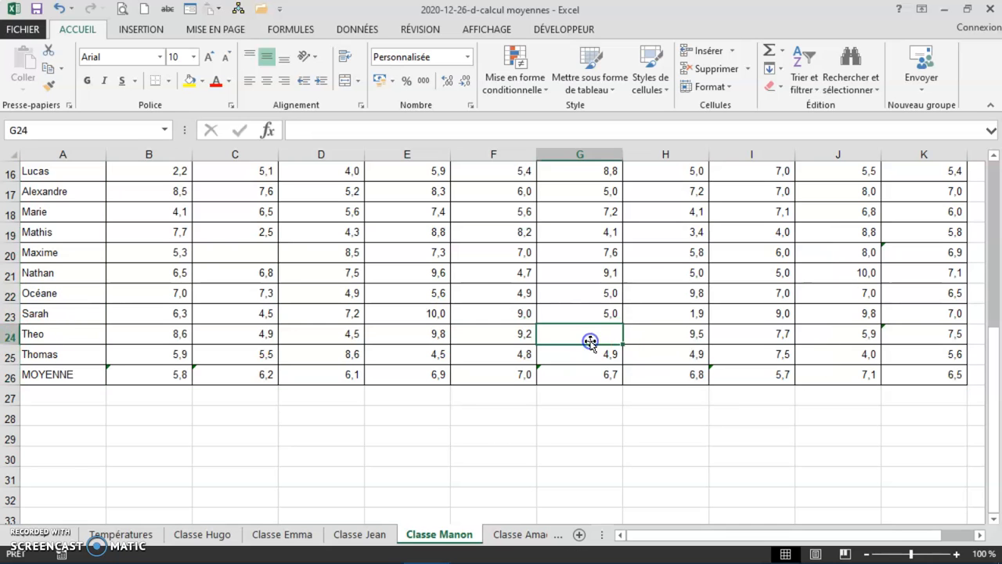
click(595, 338)
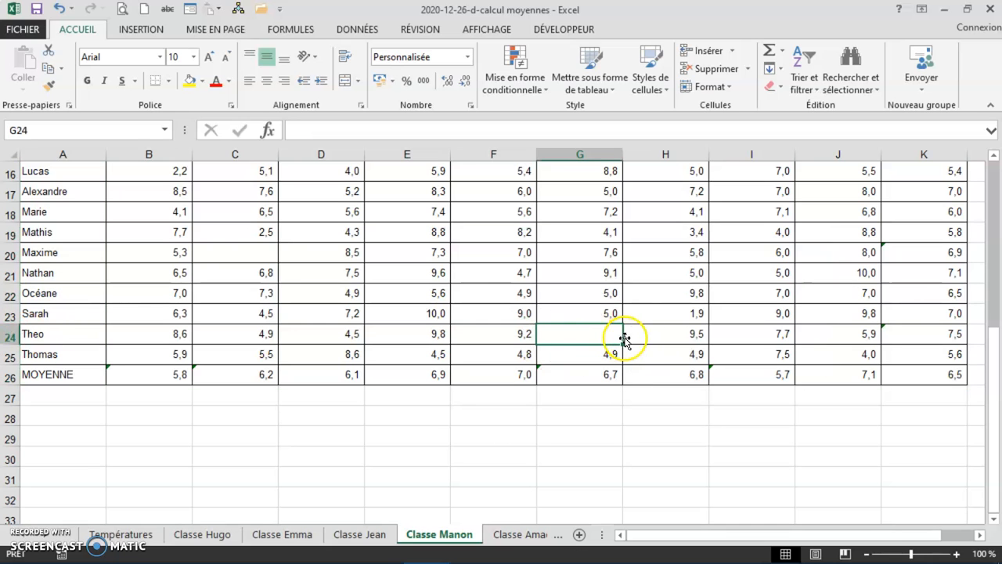
click(928, 333)
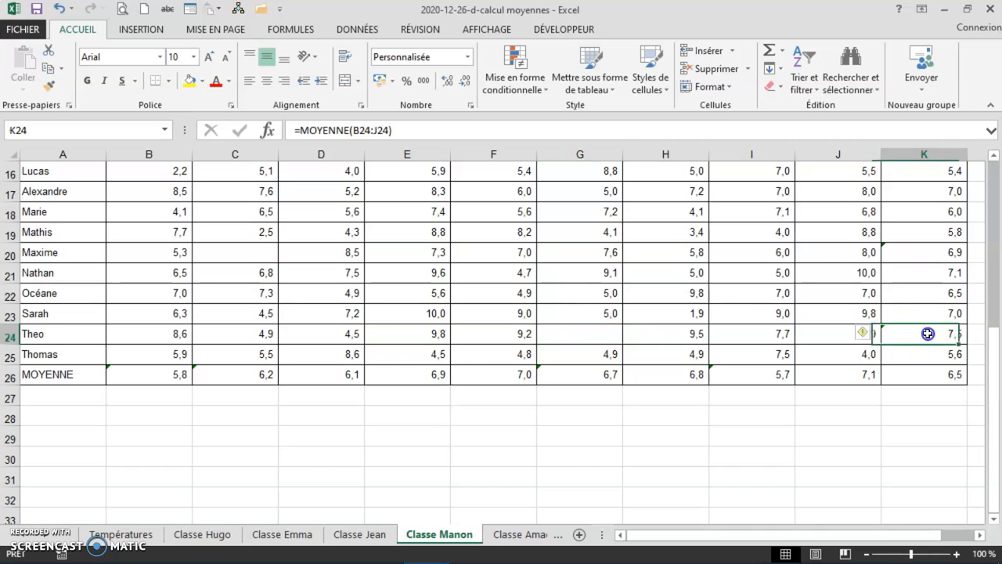
click(588, 336)
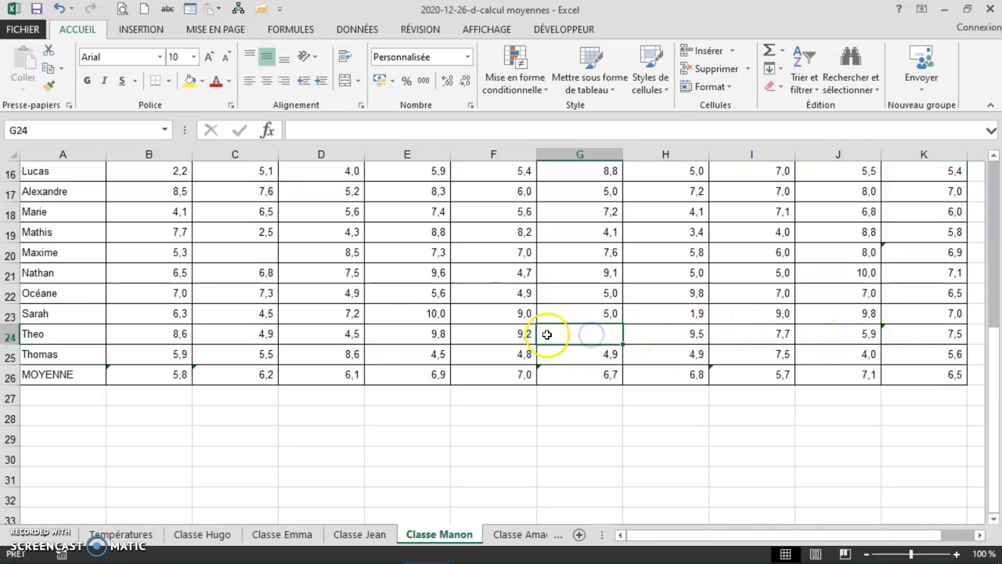
scroll(634, 344, down, 1)
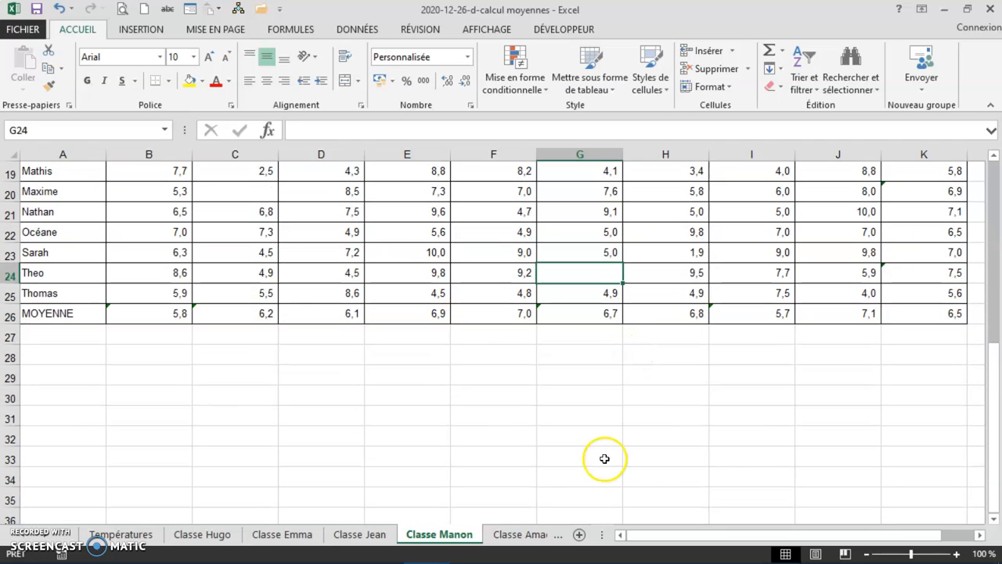
- On the Classe Amaël sheet, calculate the averages per pupil and per subject by applying Moyenne to B6:J34
click(527, 538)
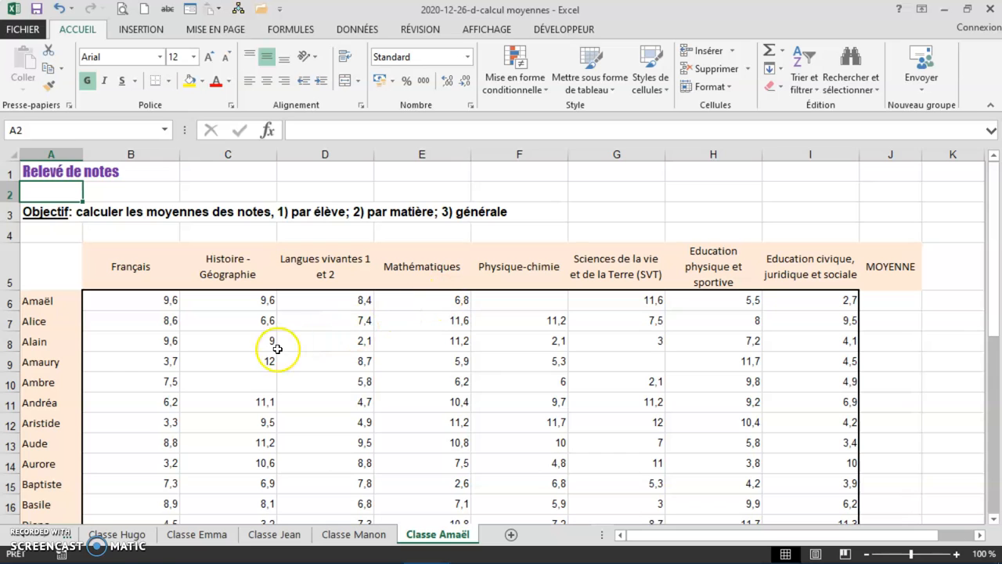
click(146, 295)
drag(146, 295, 886, 478)
click(781, 50)
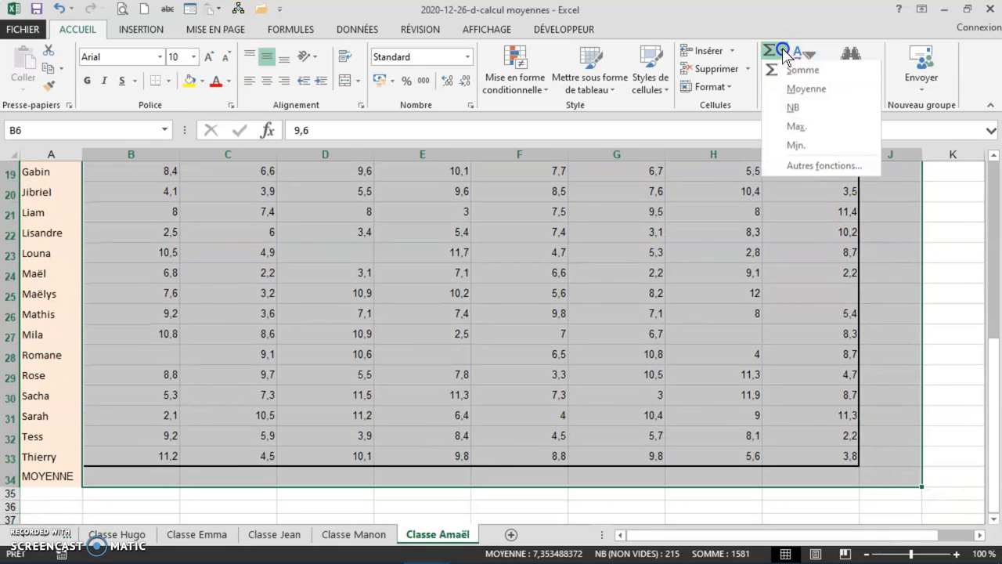
click(795, 91)
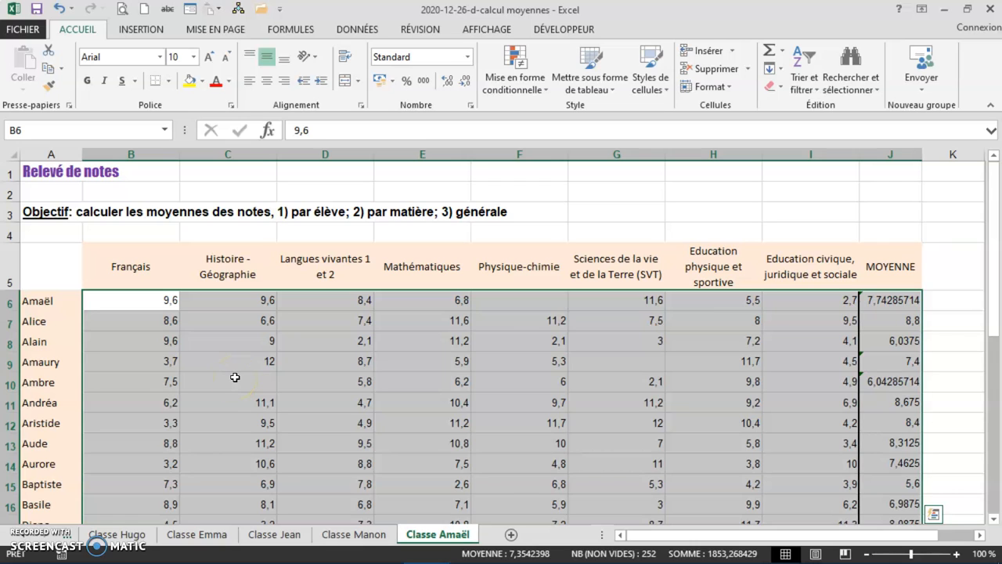
- Format all grades and averages in B6:J34 with one decimal place
click(155, 343)
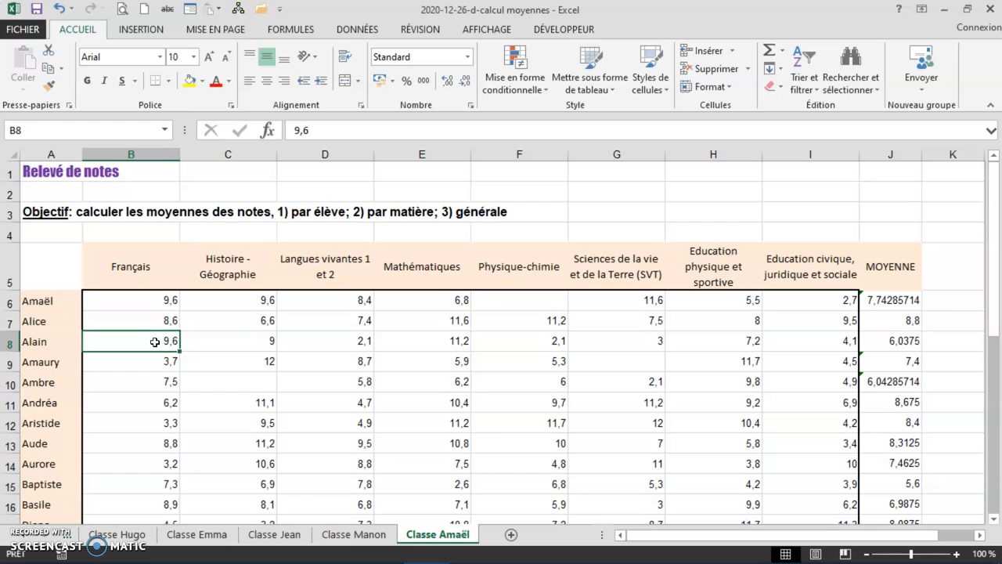
click(234, 362)
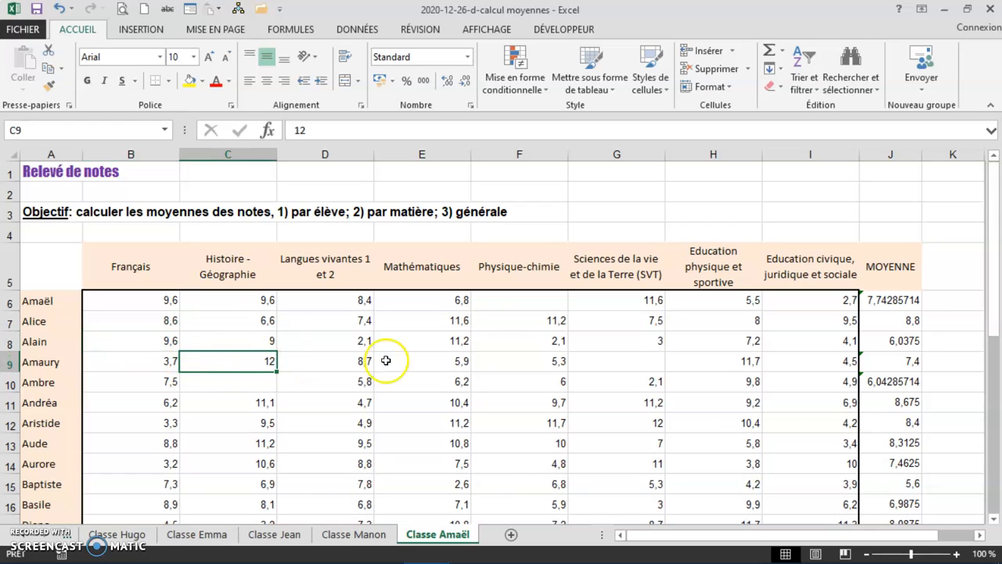
click(900, 302)
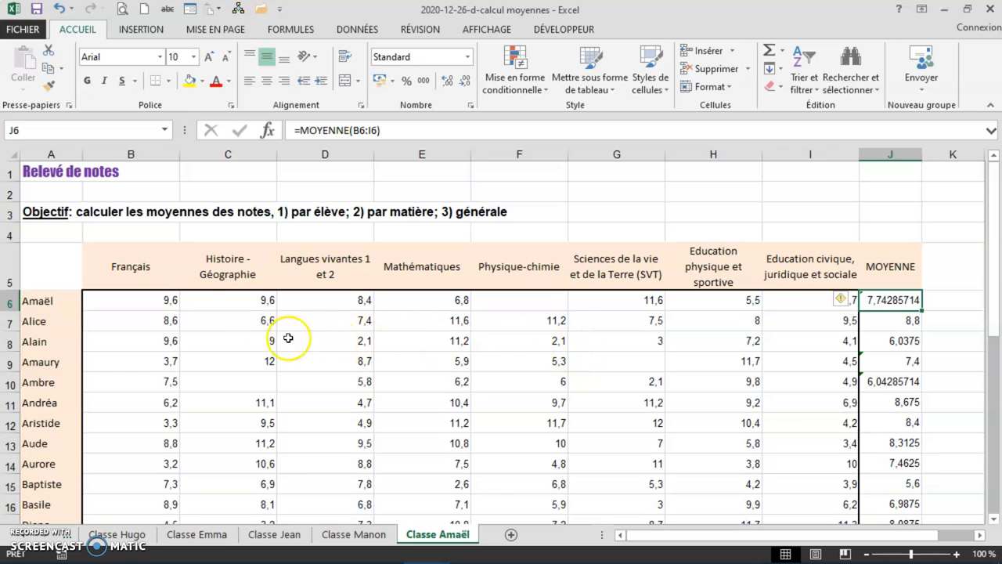
drag(153, 308, 878, 499)
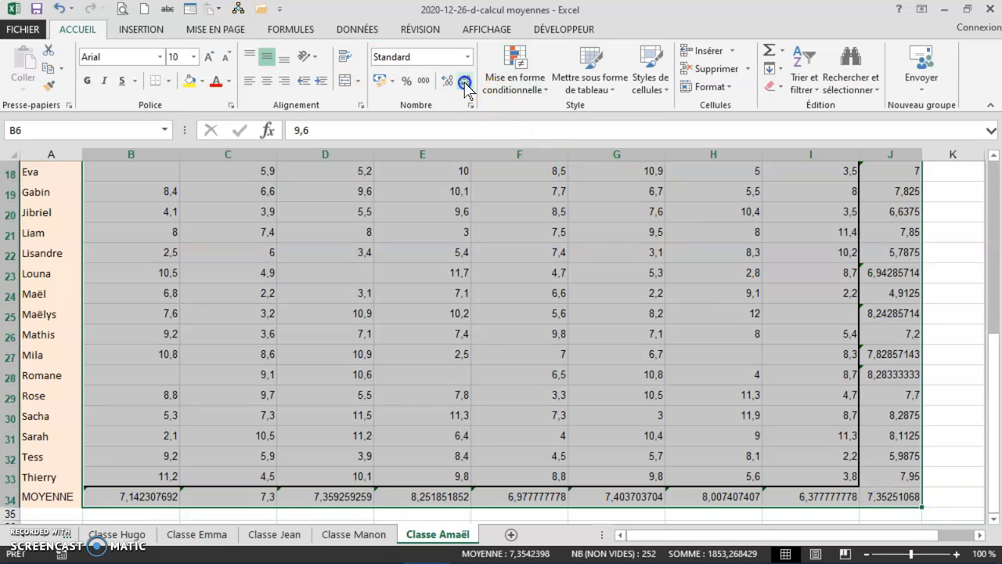
click(466, 83)
click(448, 83)
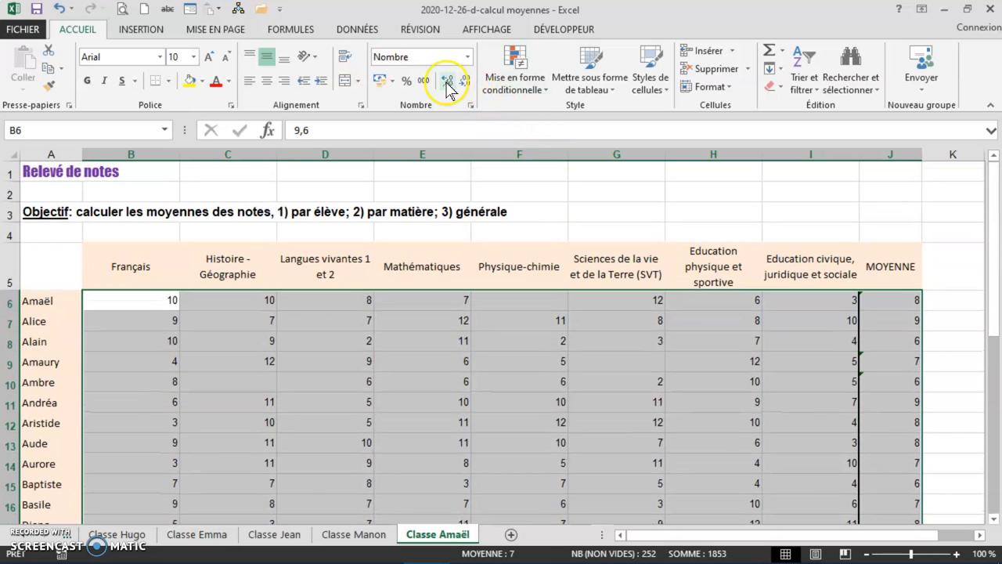
click(447, 82)
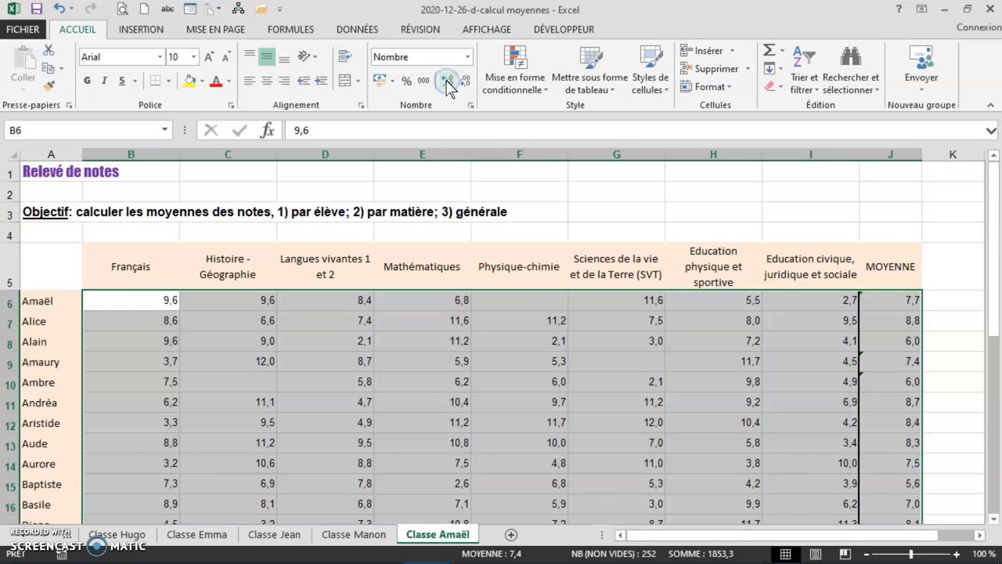
scroll(565, 413, down, 7)
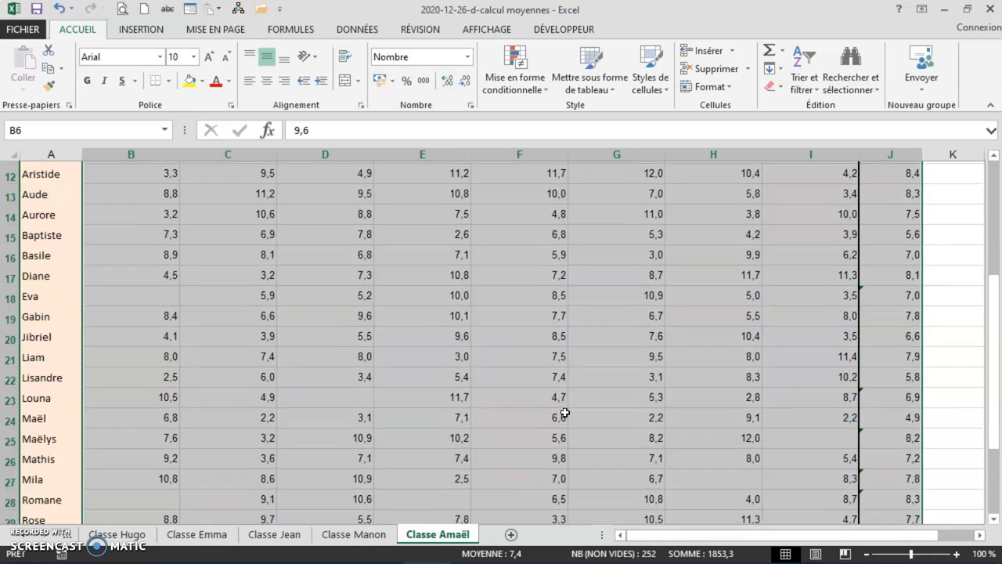